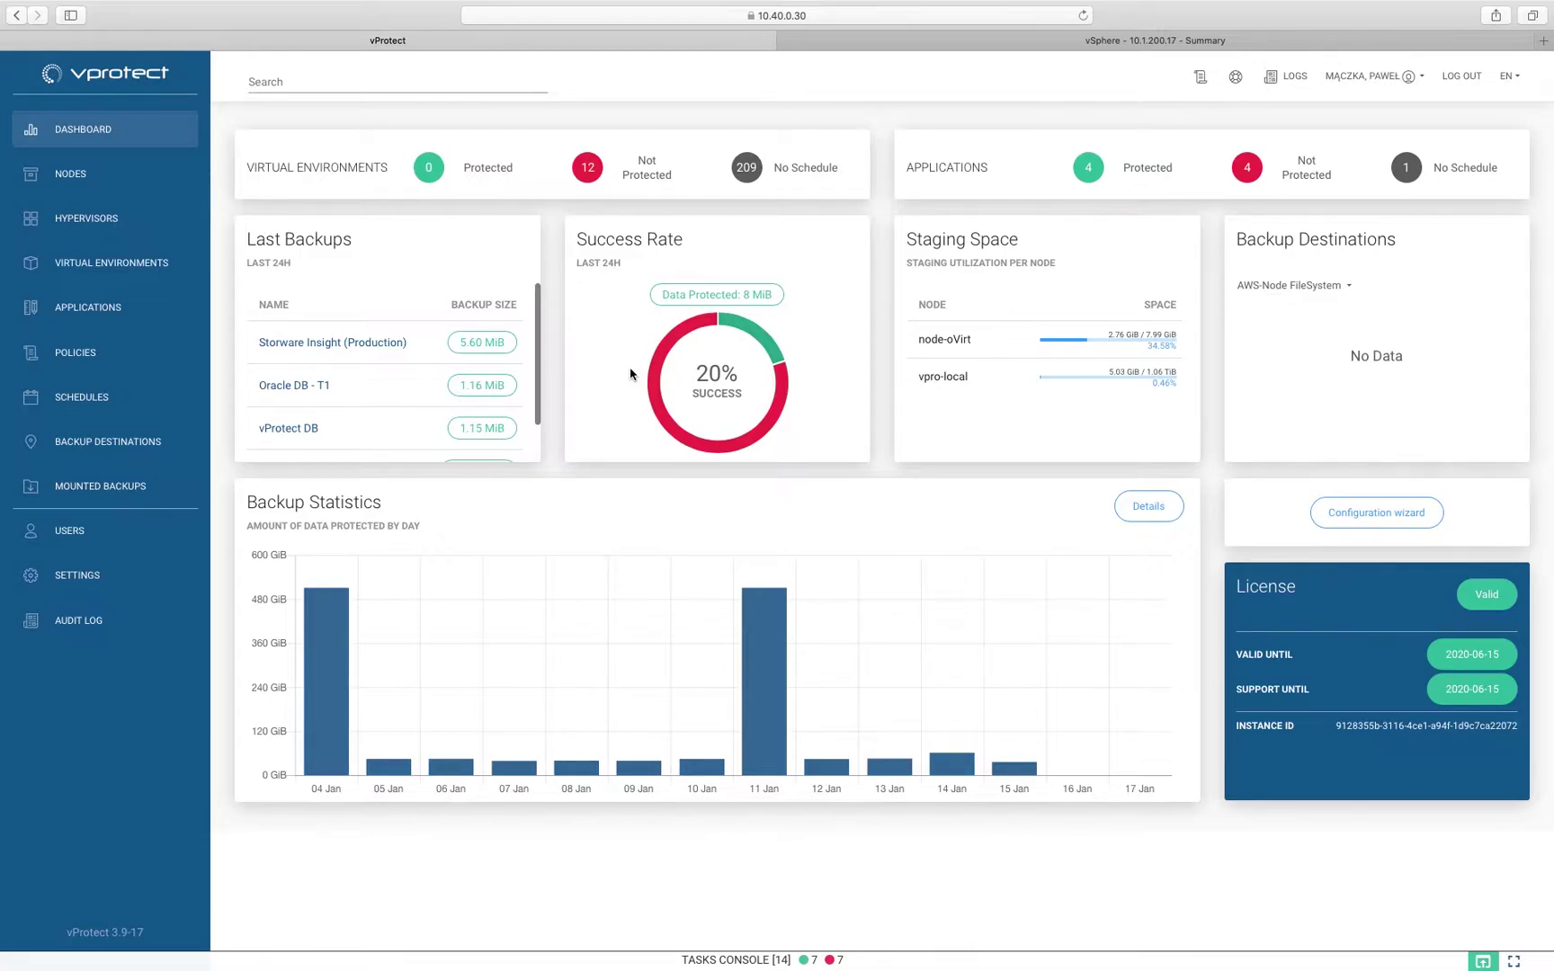
Open the Recovery Plan - RHV/oVirt policy and add a rule named "Daily Recovery".
mouse_move(696, 440)
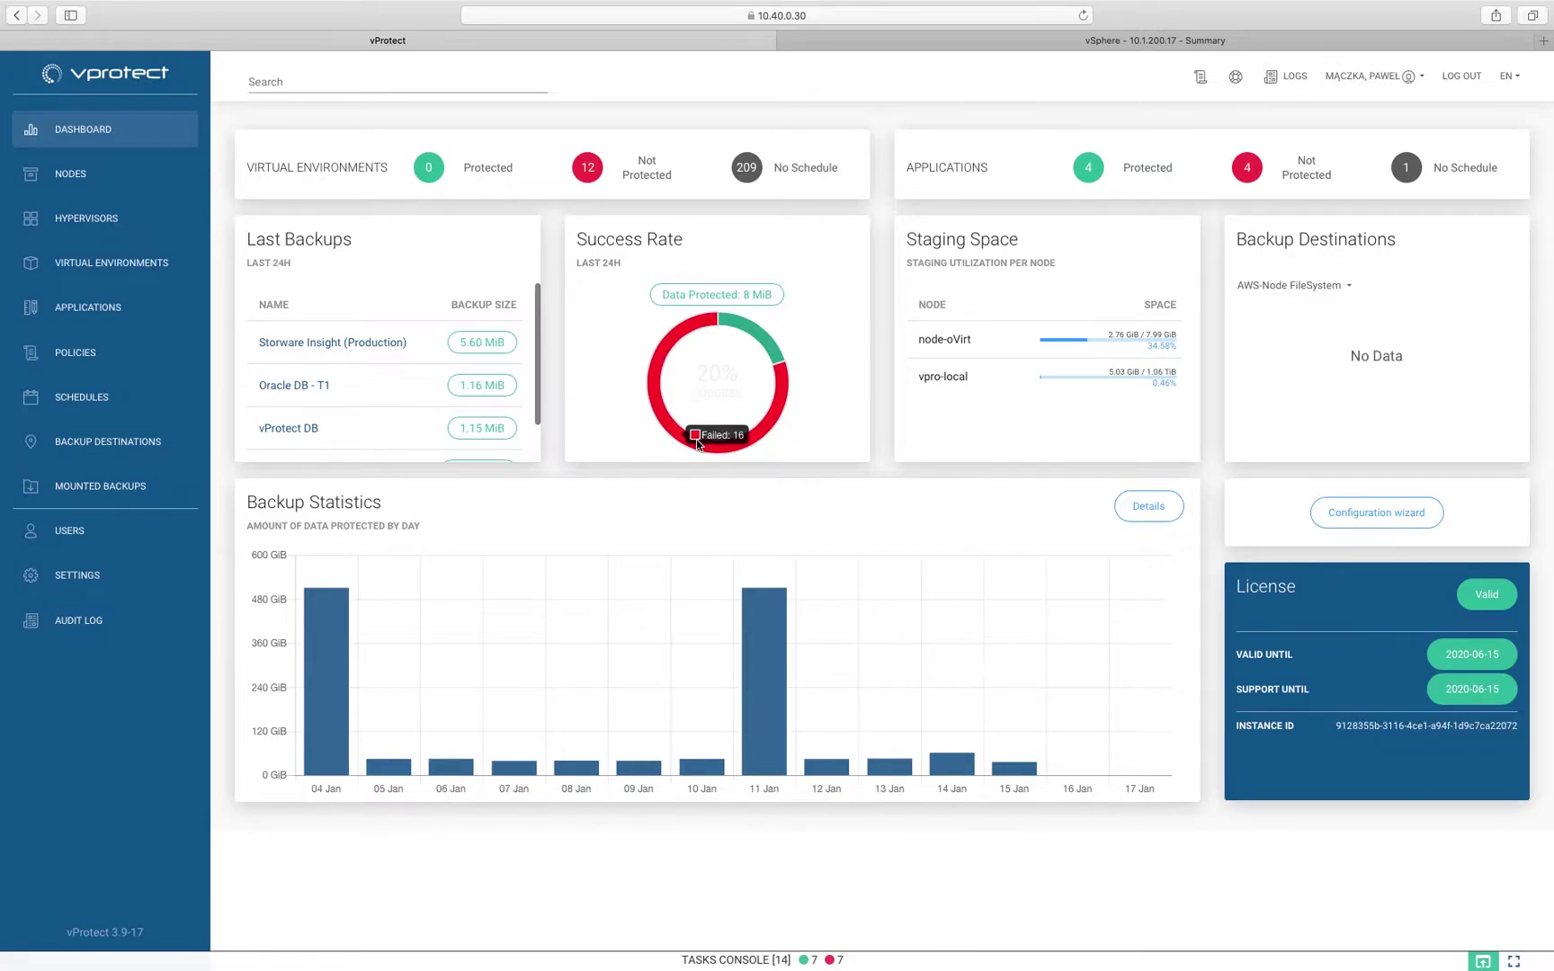
left_click(115, 360)
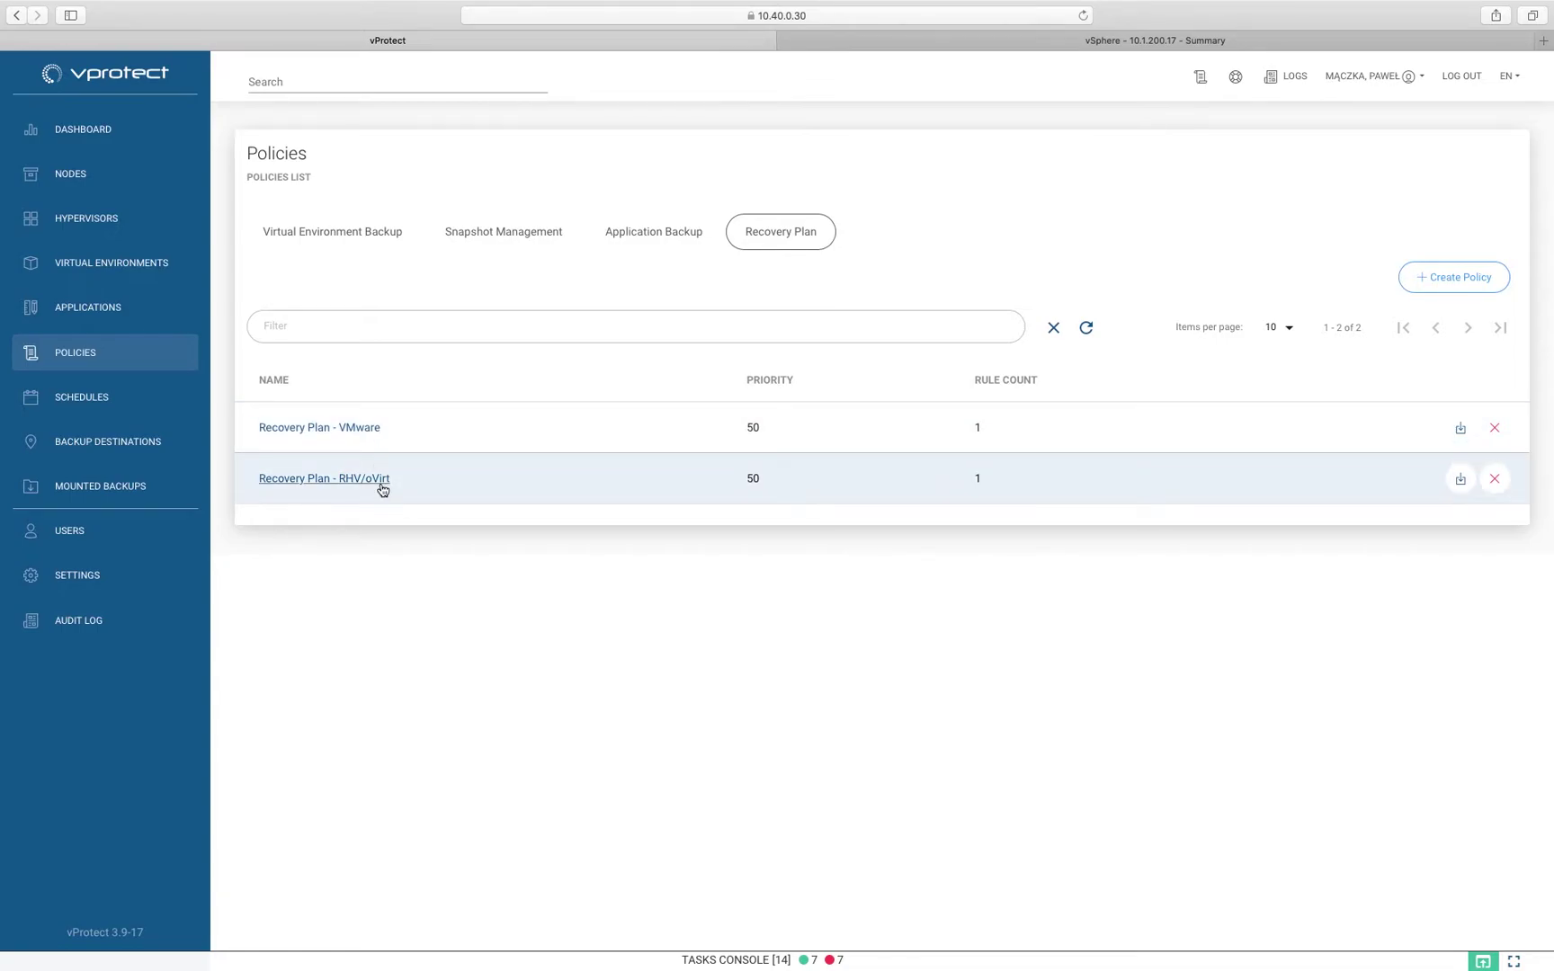
left_click(334, 485)
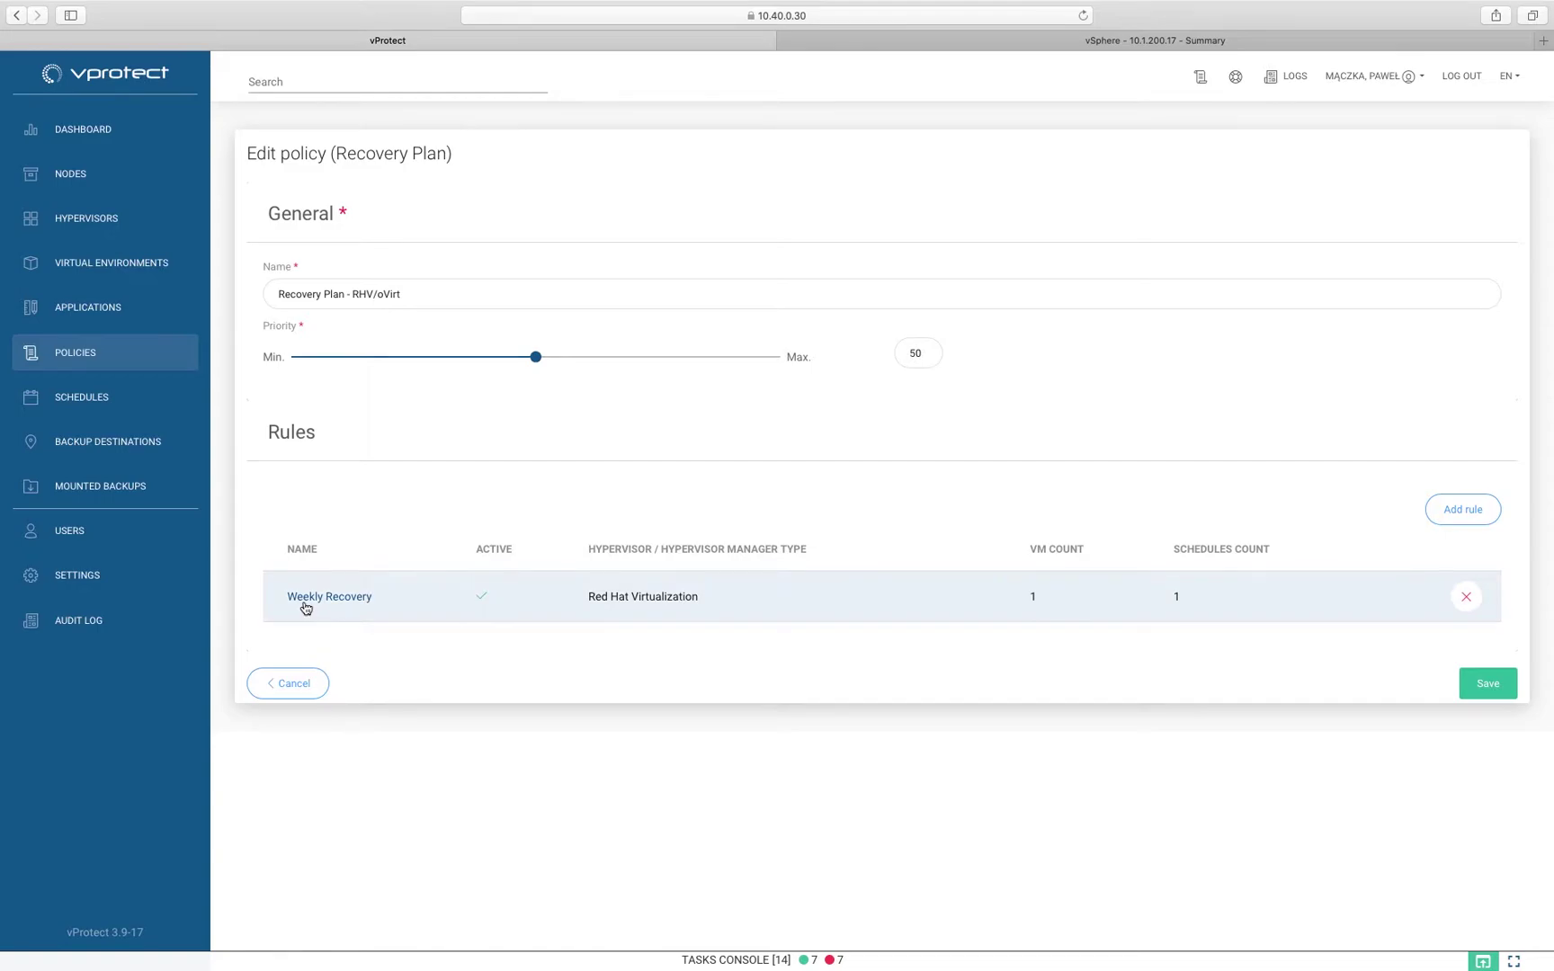
left_click(1463, 509)
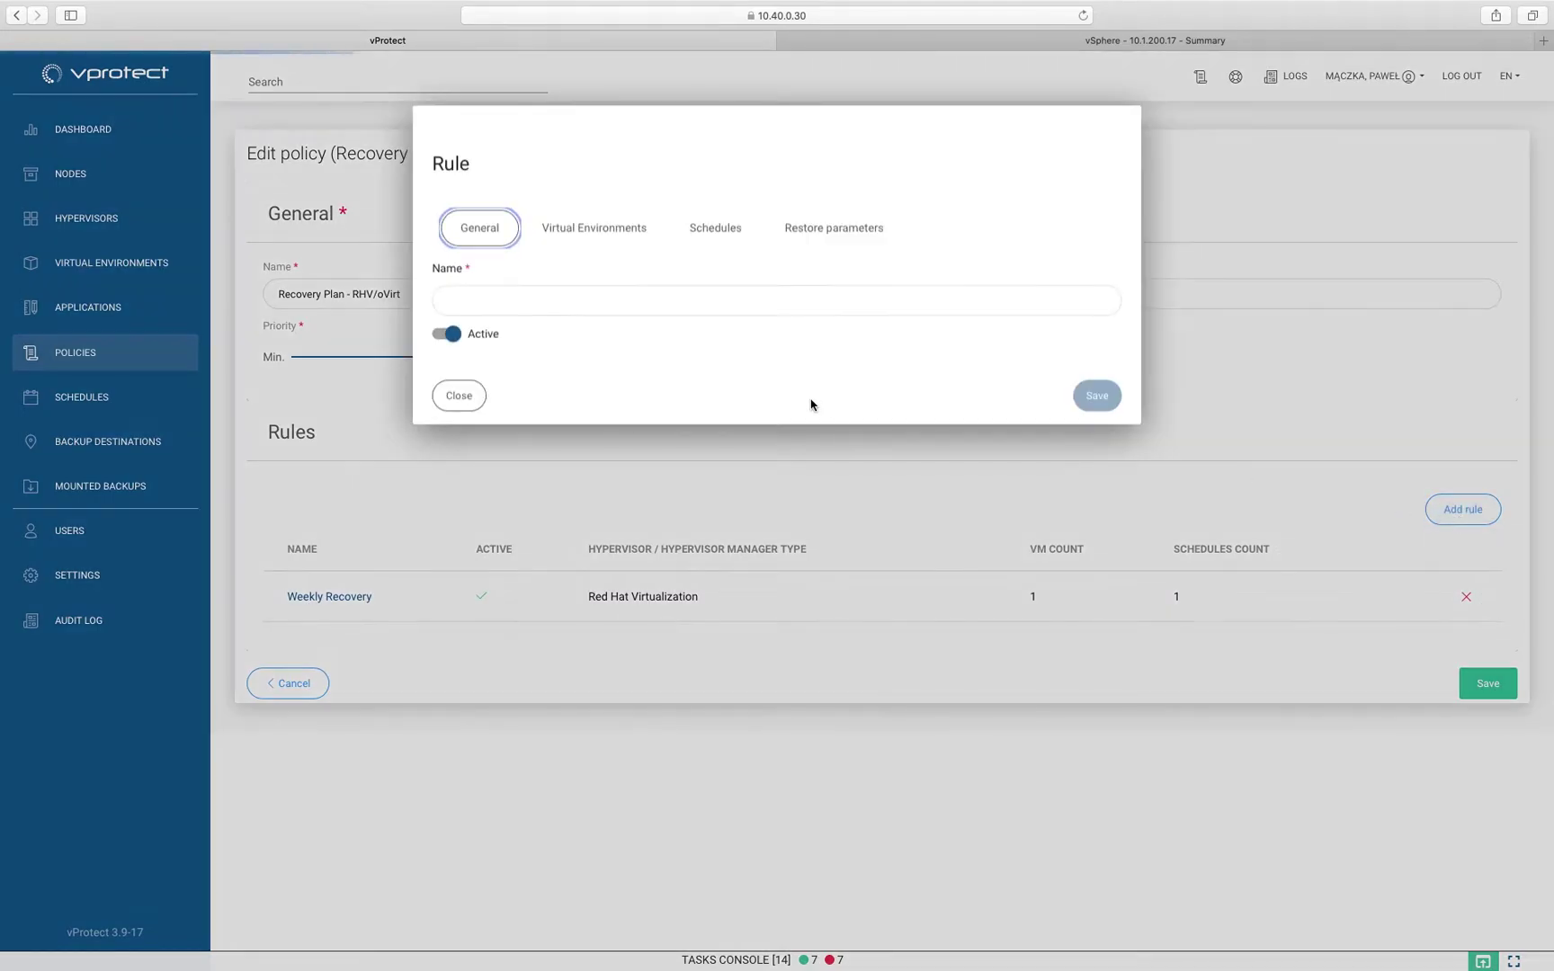
left_click(525, 297)
type("Dail")
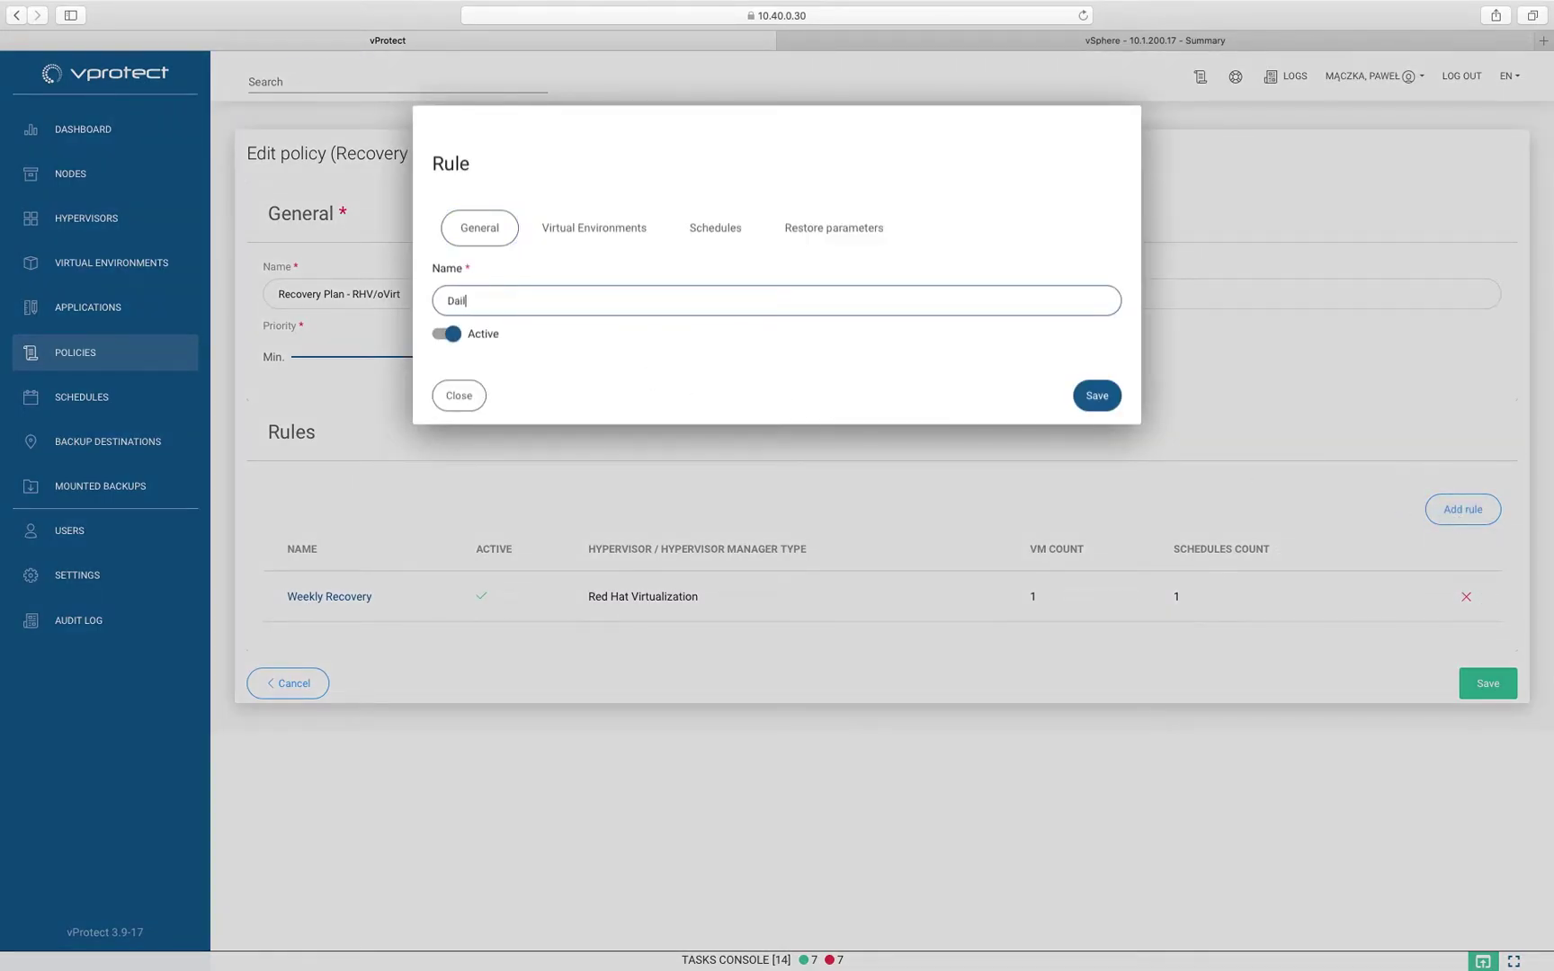
type("y Recovery")
Set the rule's hypervisor type to oVirt (v4) / RHV (v4) / Oracle Linux VM and include LinuxT and the disk attachment VM below it.
left_click(568, 239)
left_click(623, 310)
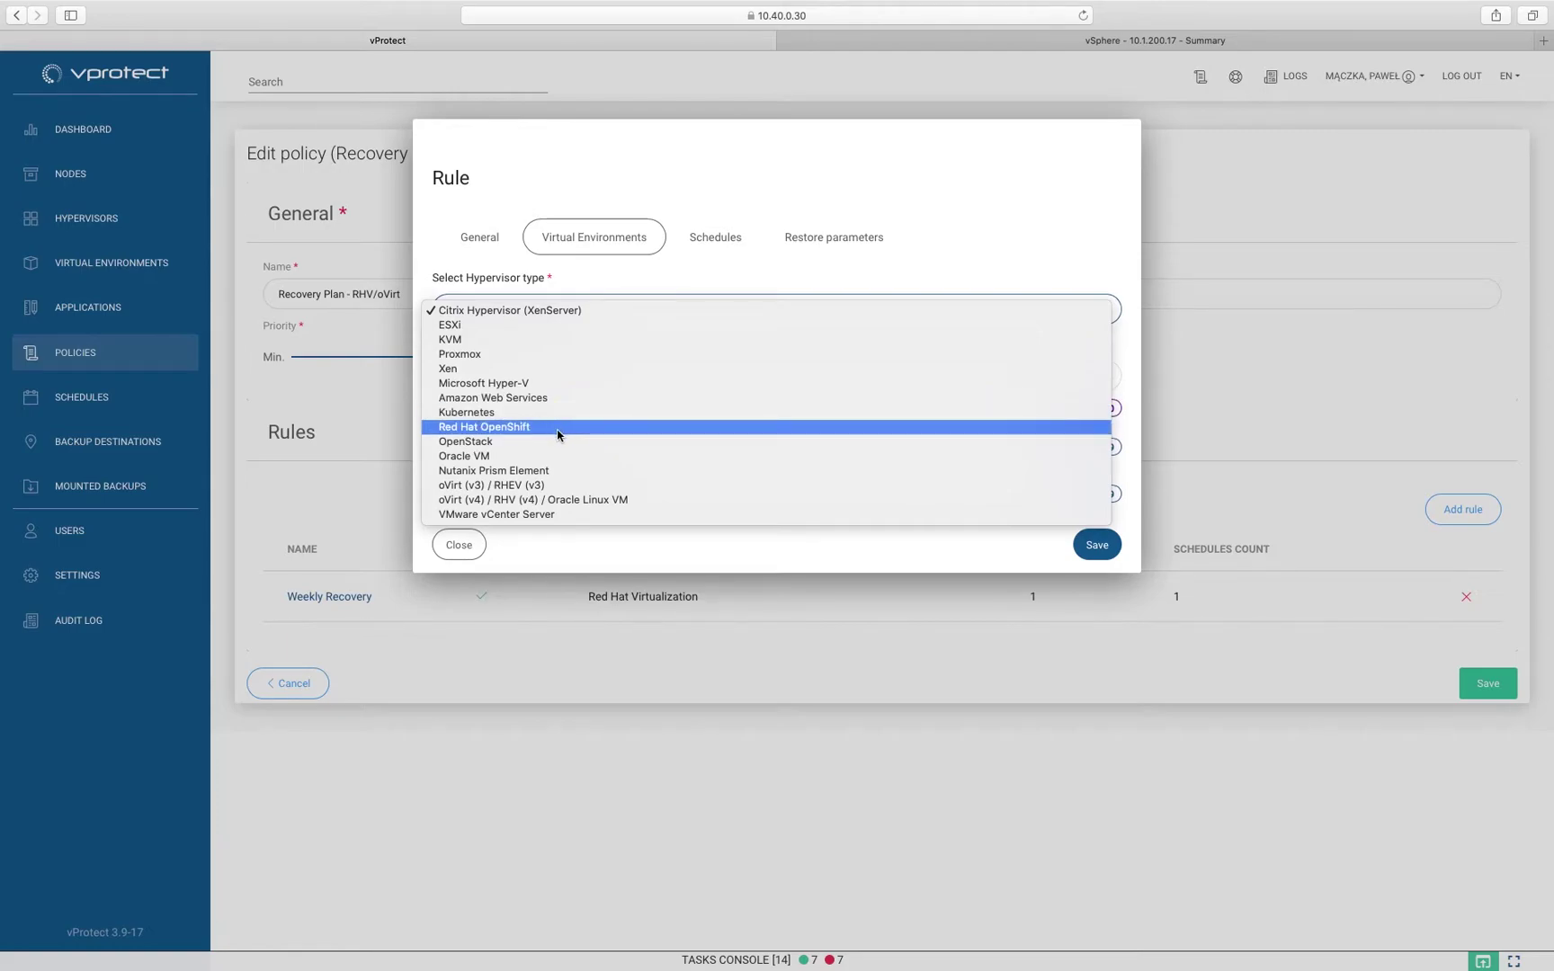
left_click(532, 504)
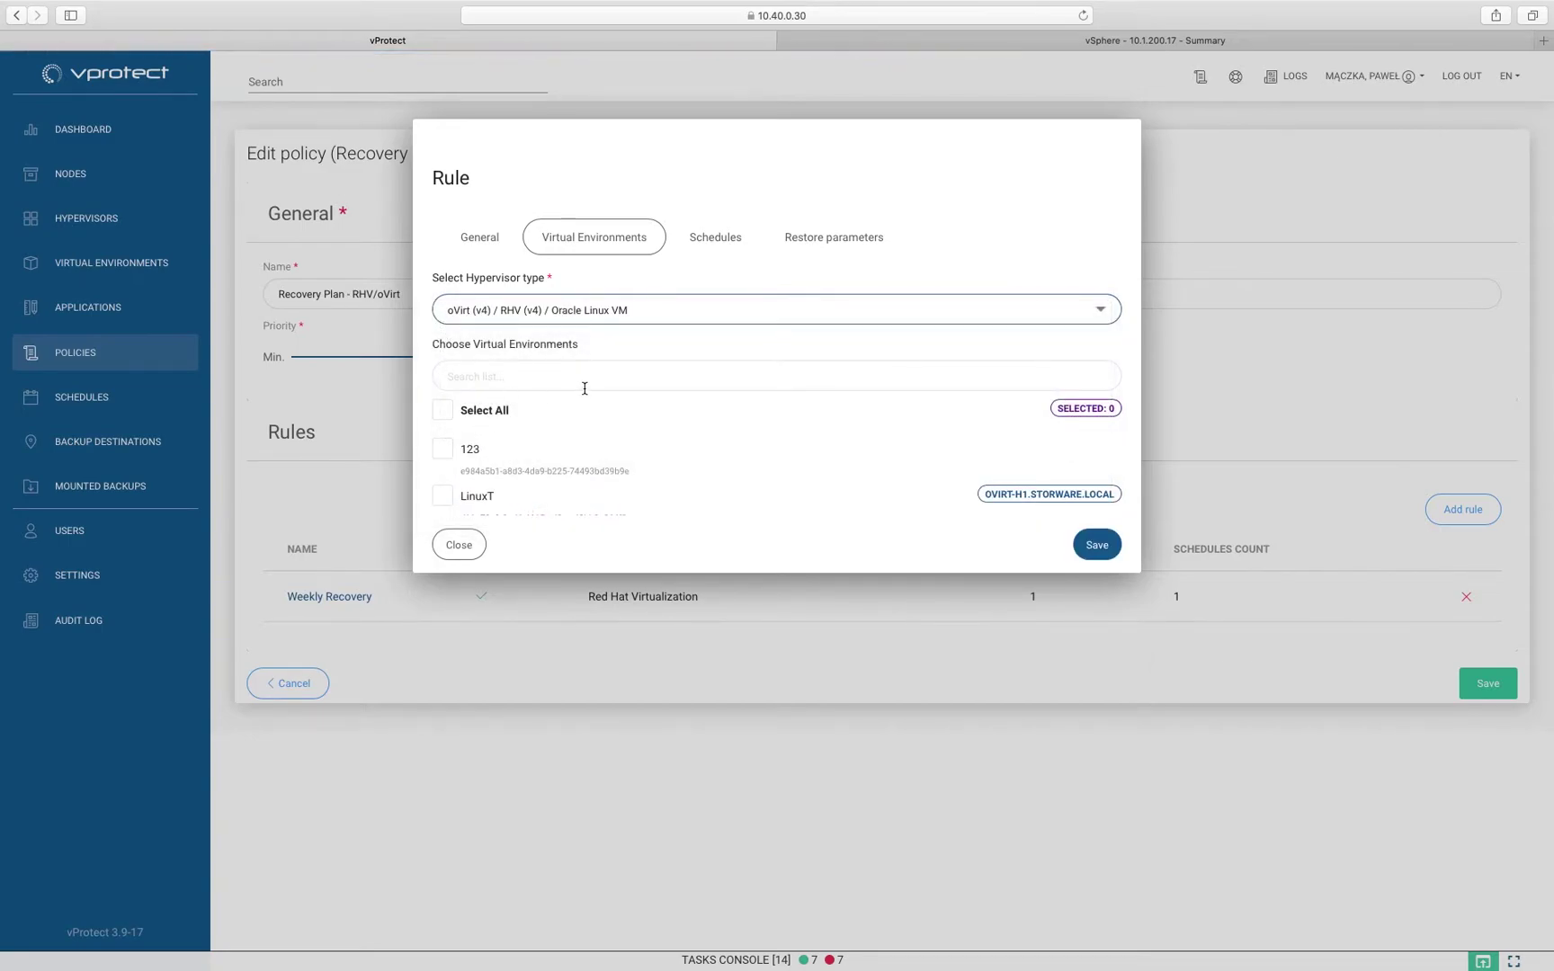
scroll(510, 451, "down", 2)
left_click(444, 441)
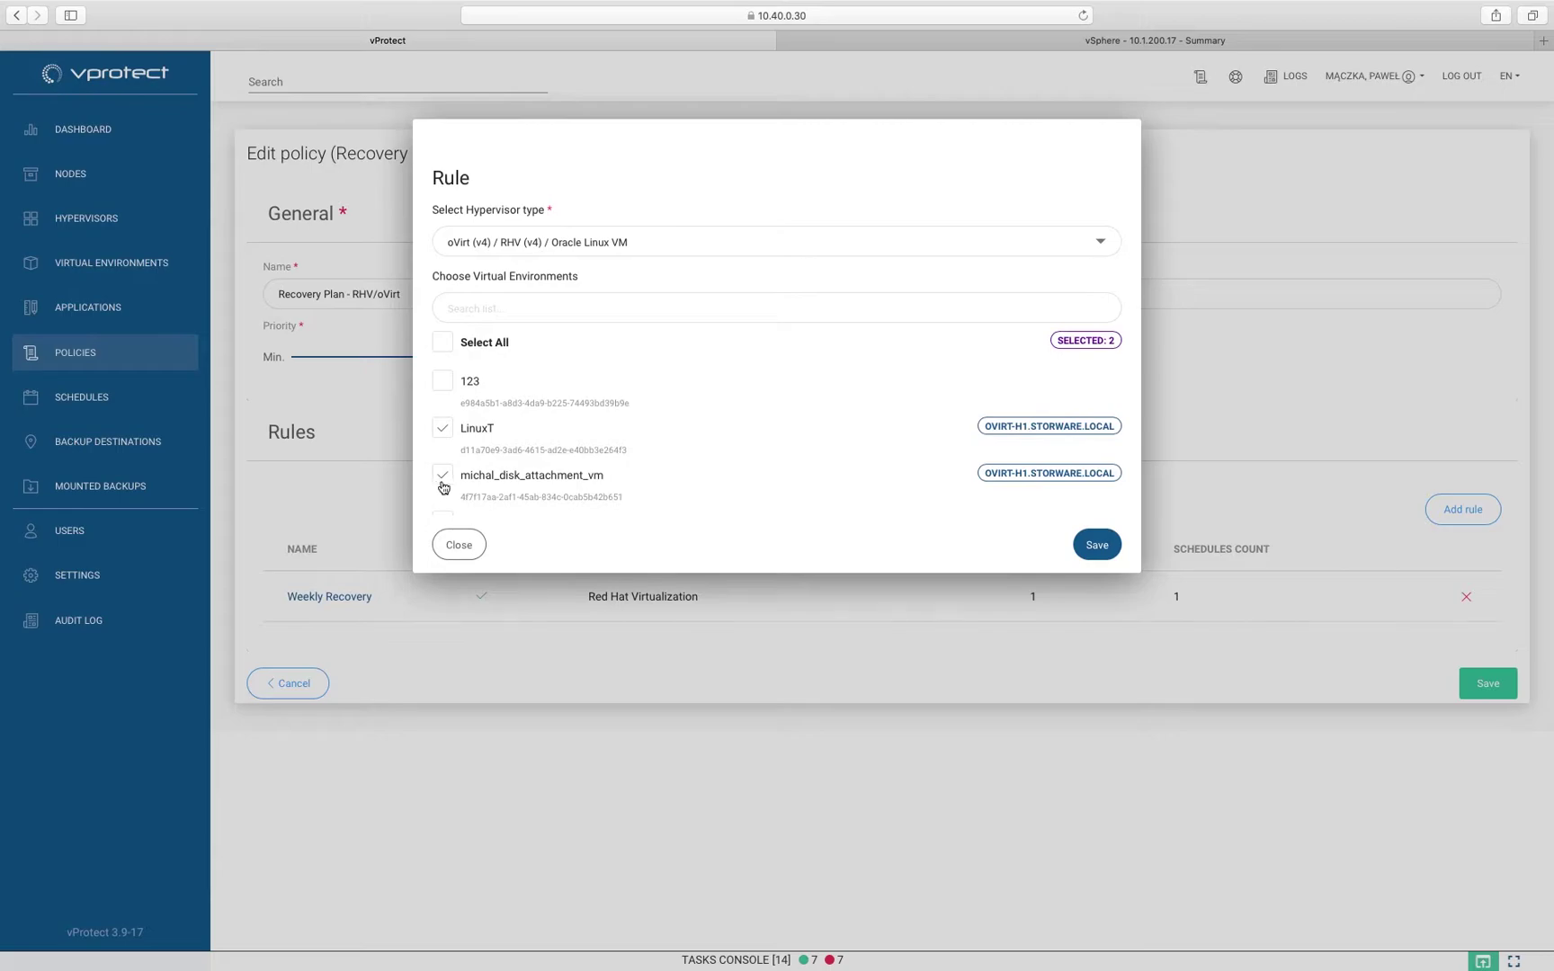
left_click(443, 474)
scroll(443, 471, "down", 1)
scroll(478, 327, "up", 2)
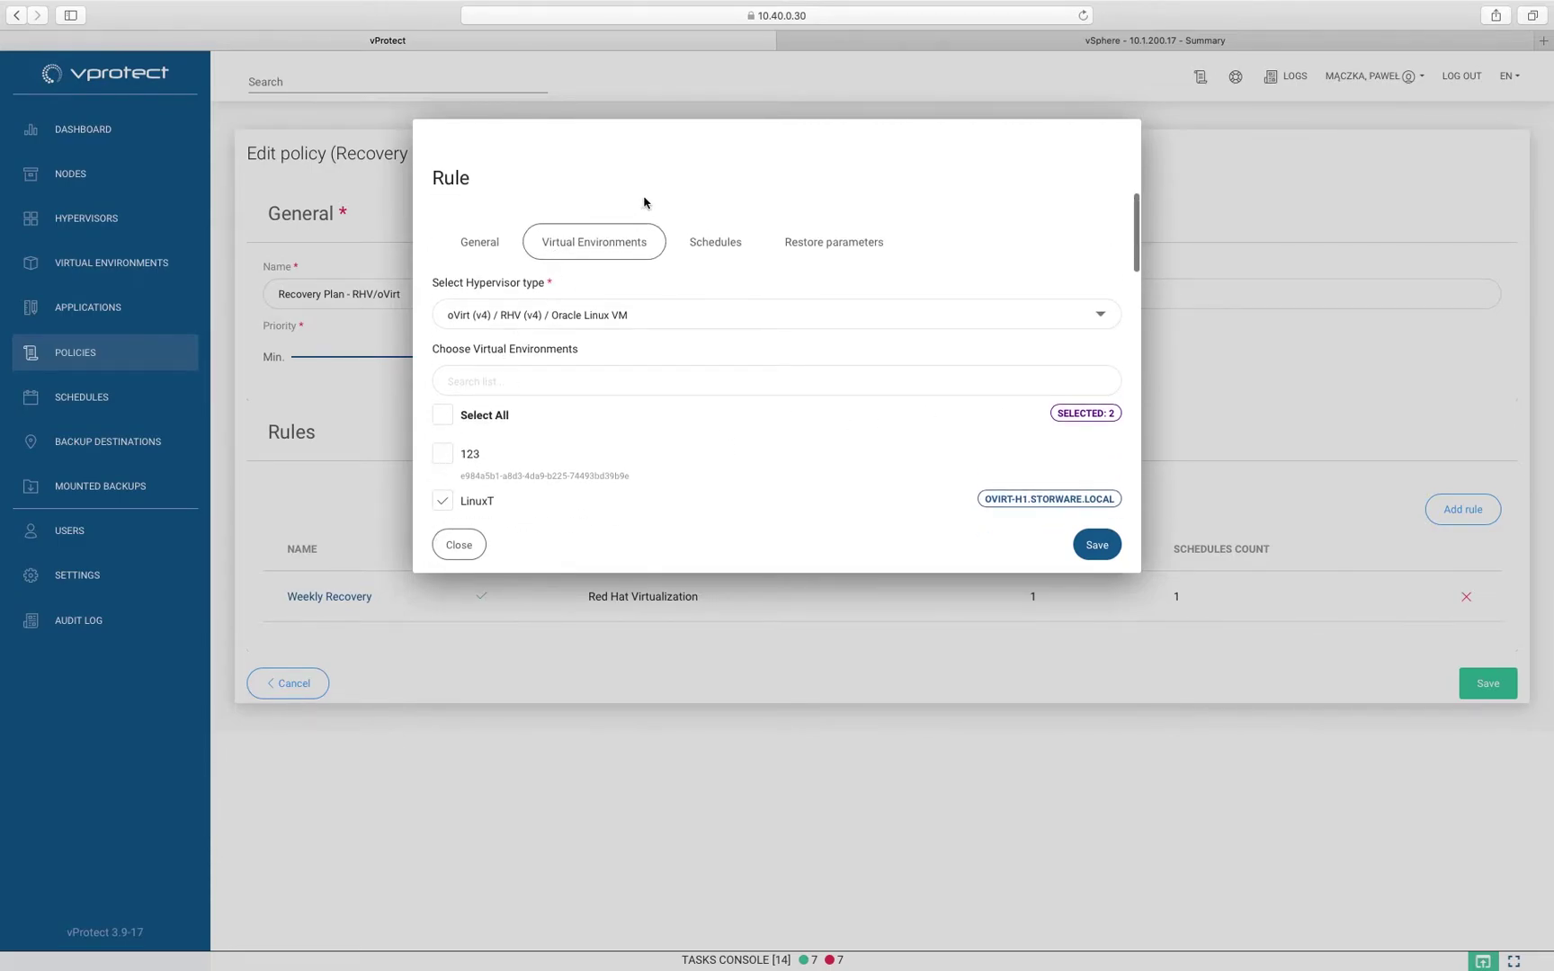
Assign the Daily Recovery schedule to the rule and set the backup to restore to Last (regardless of status).
left_click(712, 248)
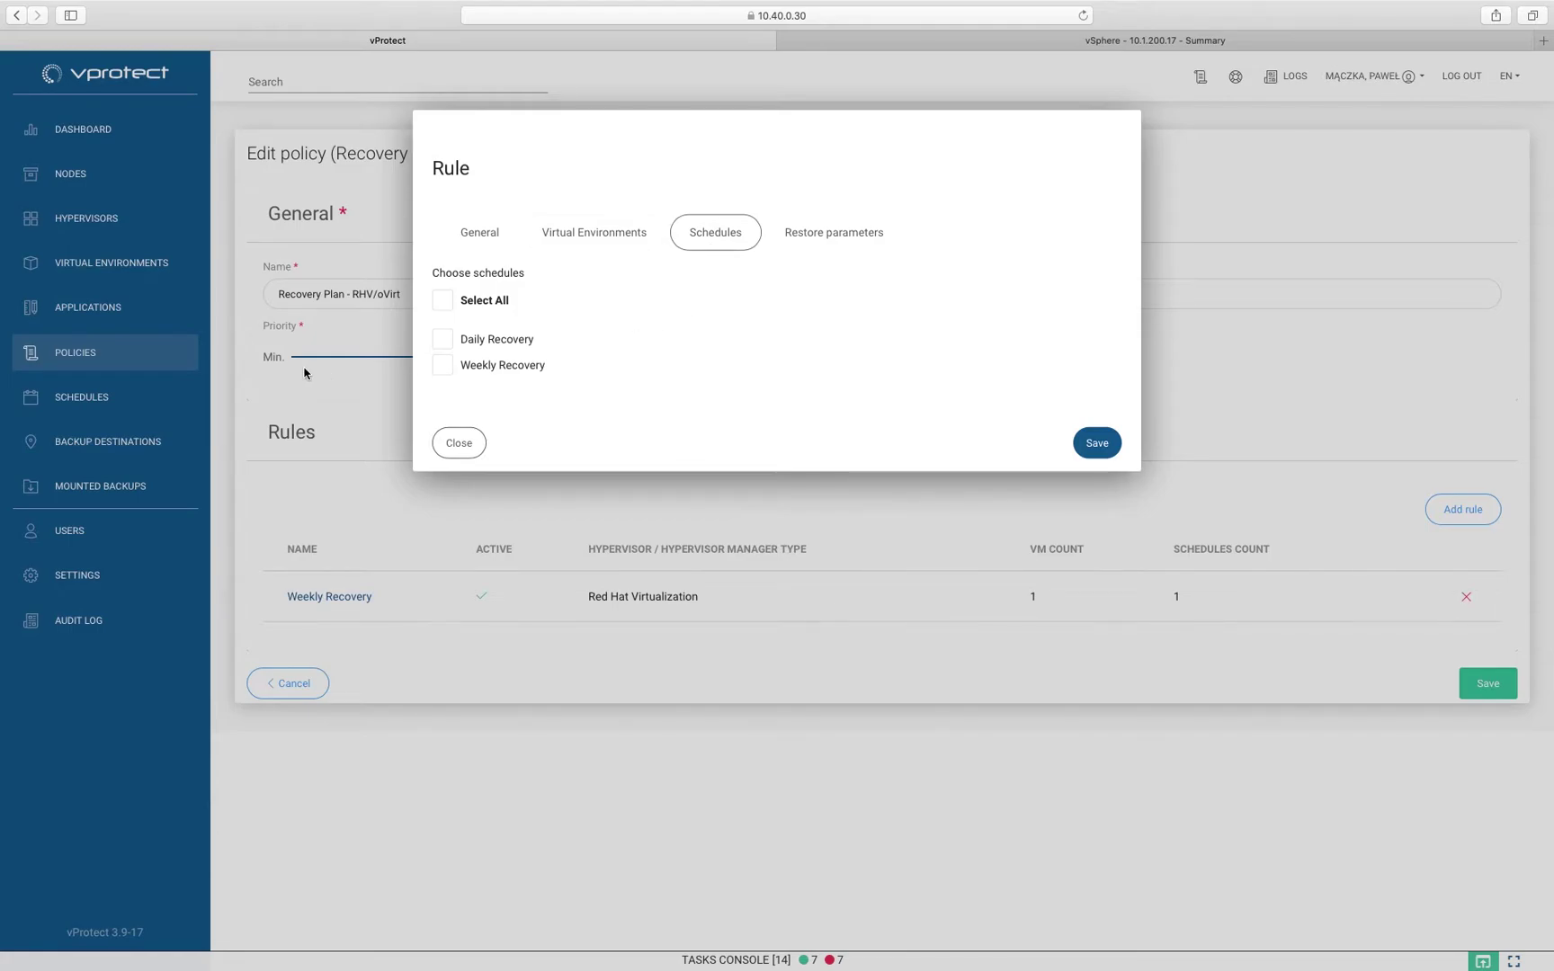
left_click(462, 339)
left_click(814, 237)
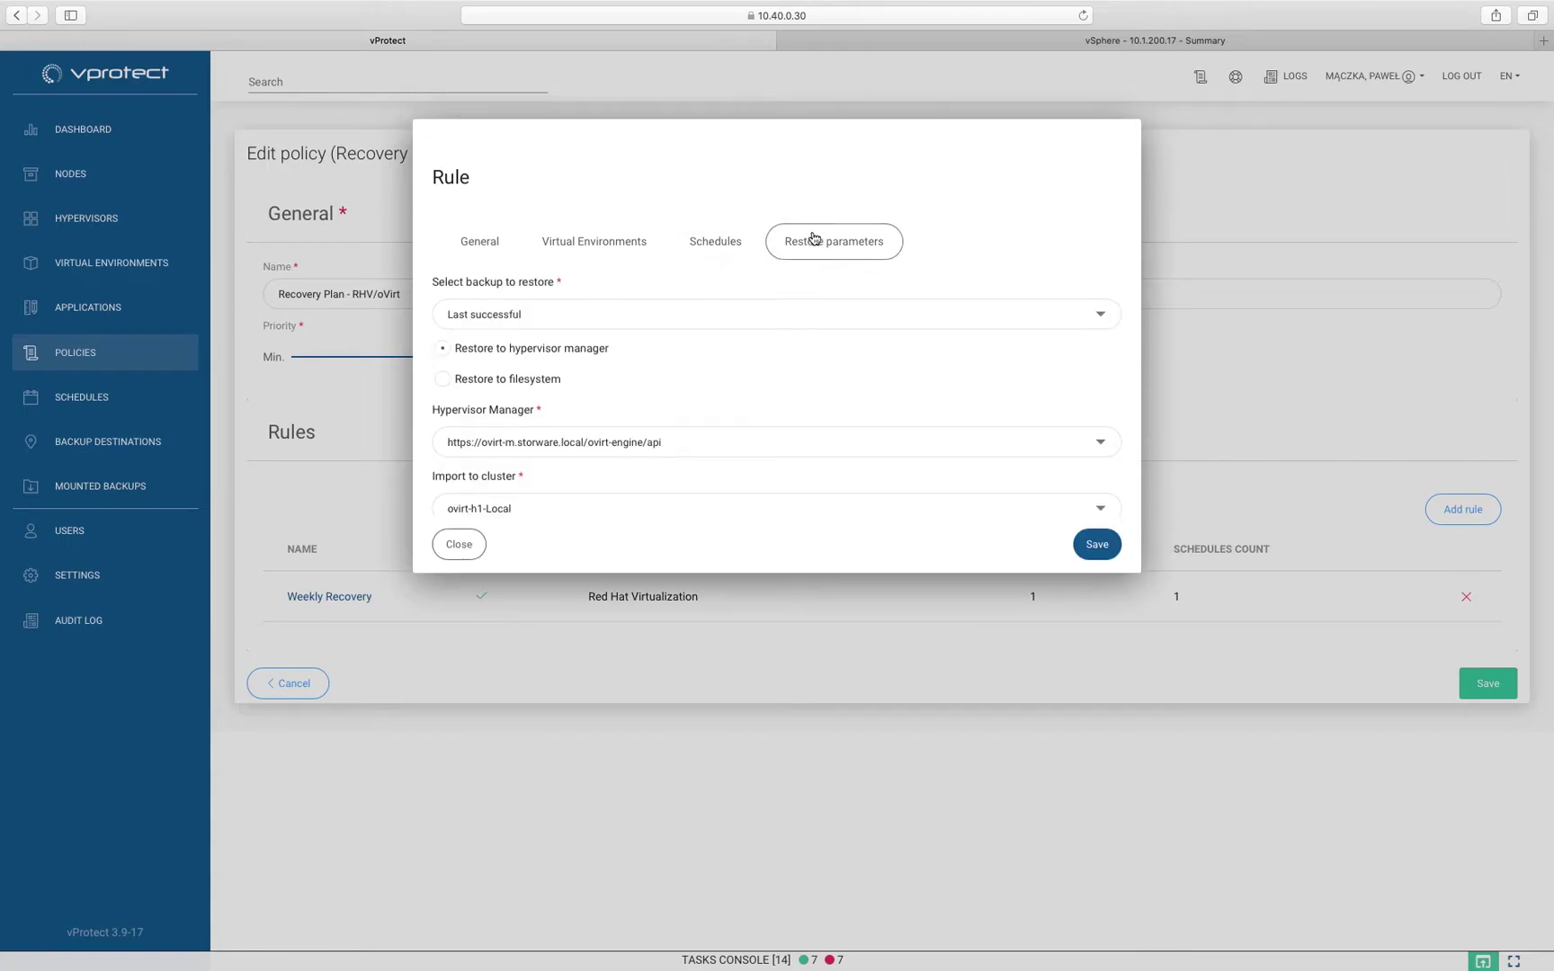
left_click(719, 321)
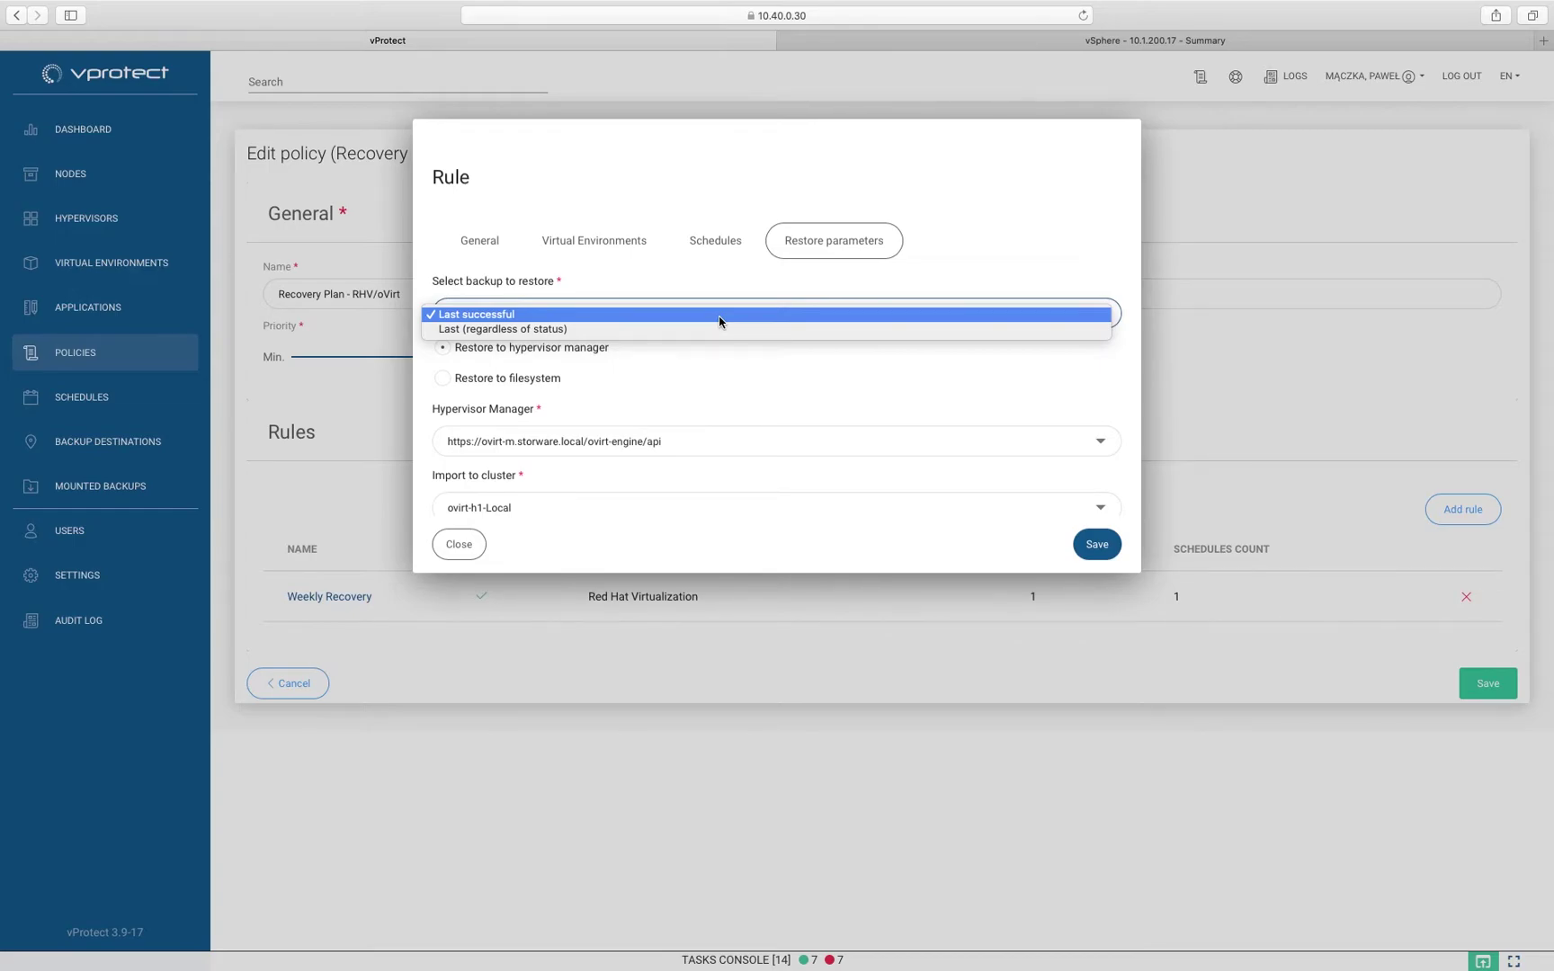
left_click(571, 330)
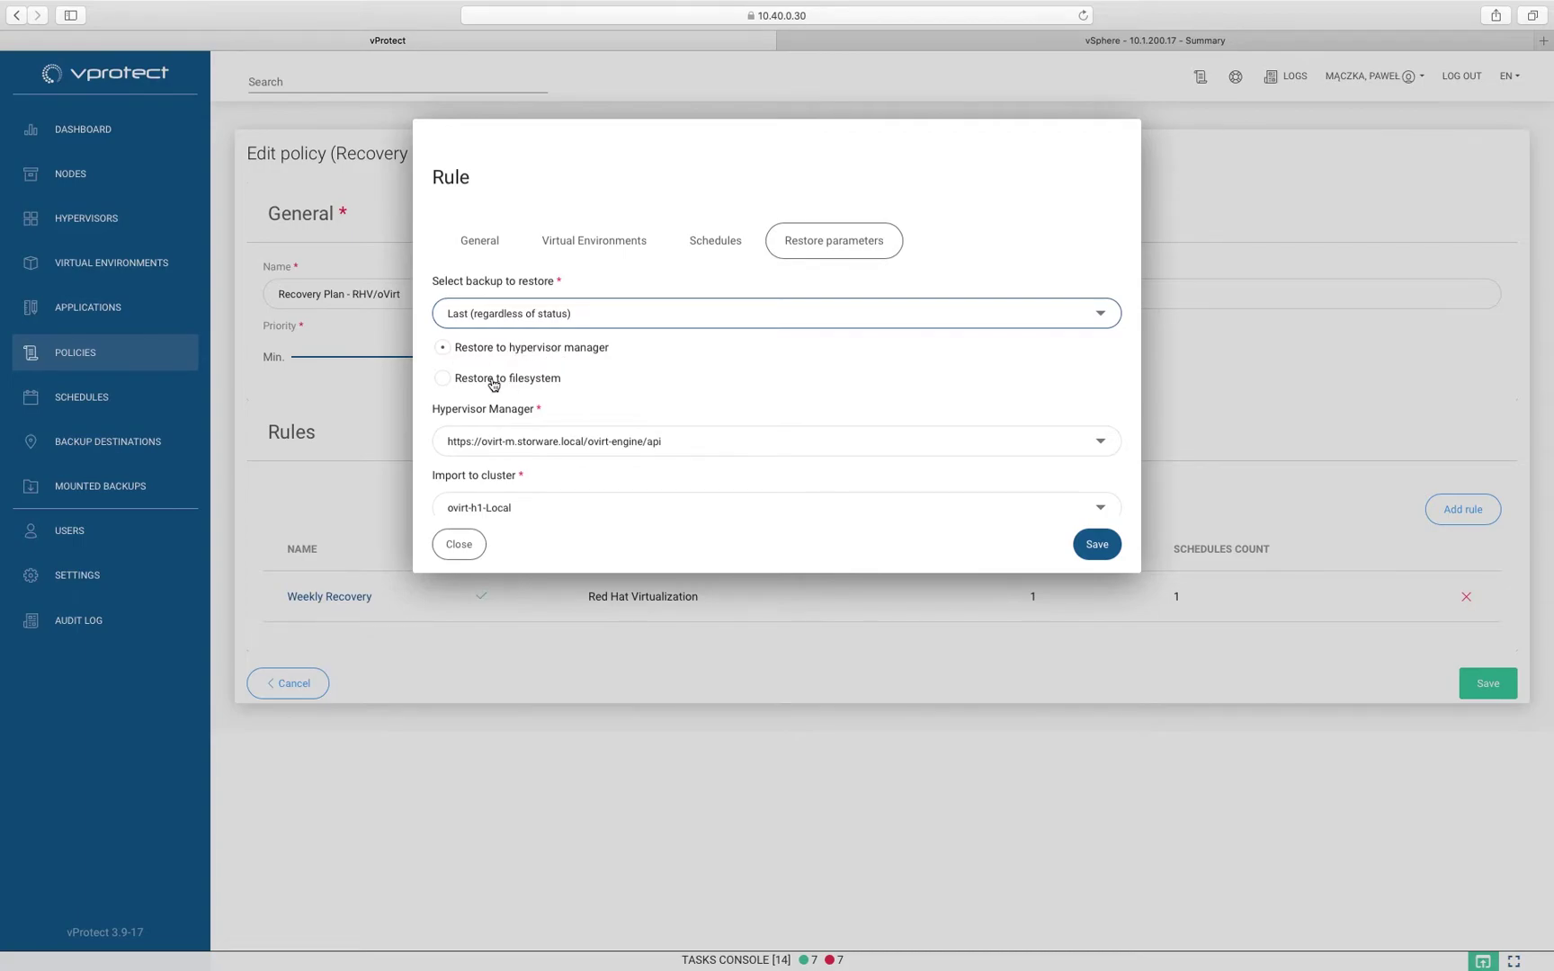
Check the rule's hypervisor manager, import cluster and import storage choices, and close the rule without saving it.
scroll(486, 378, "down", 3)
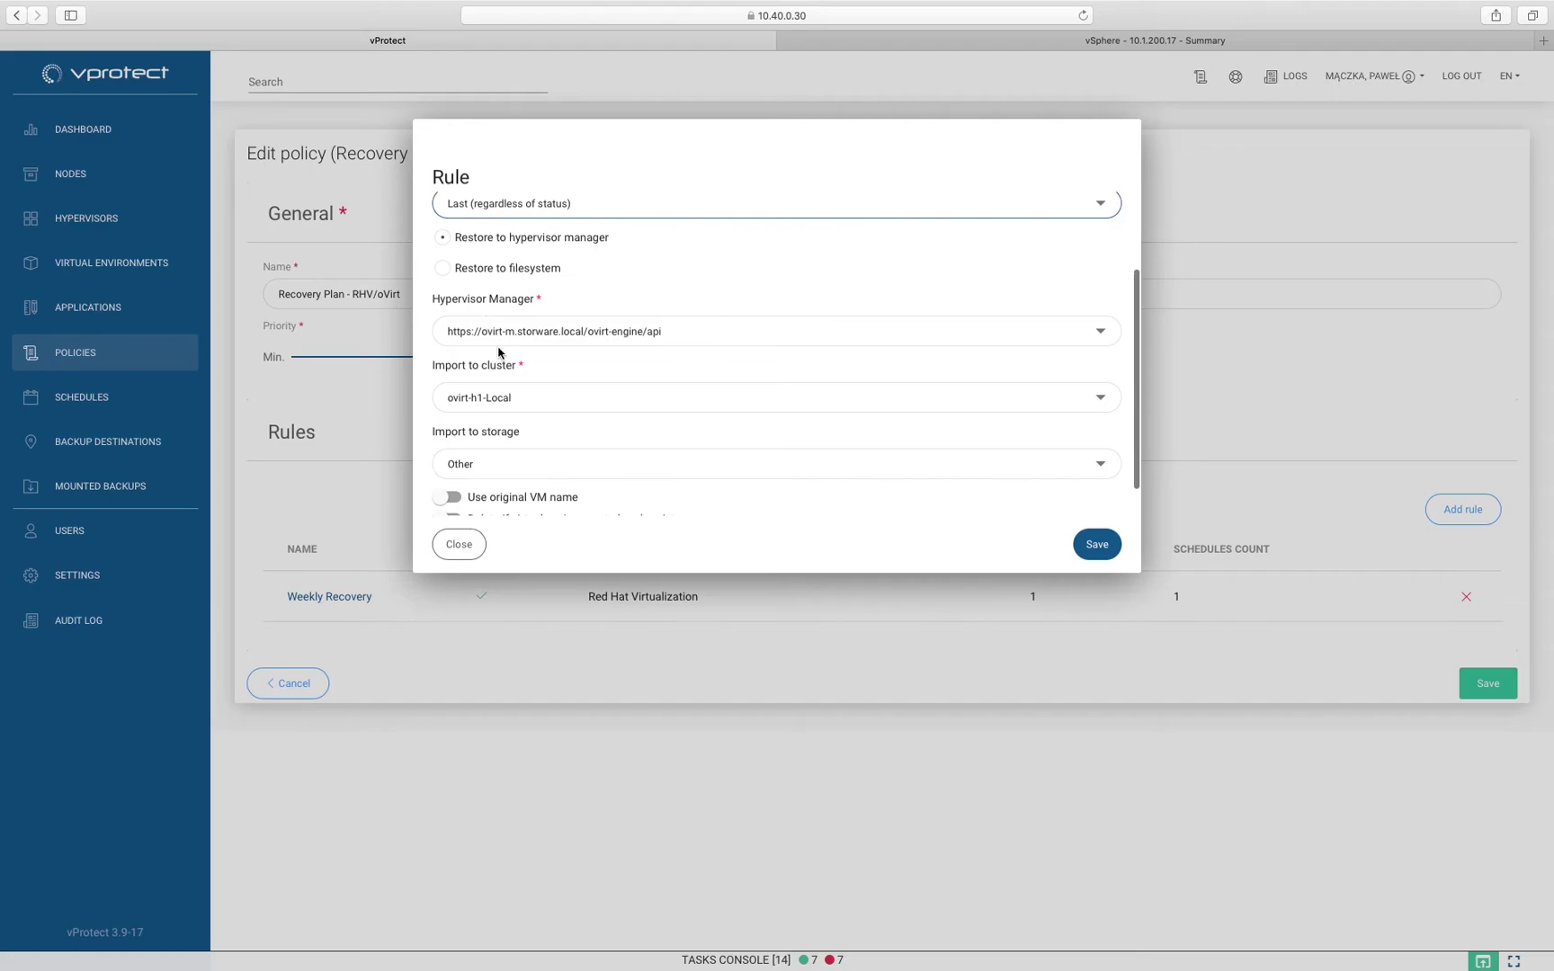
left_click(500, 342)
left_click(513, 340)
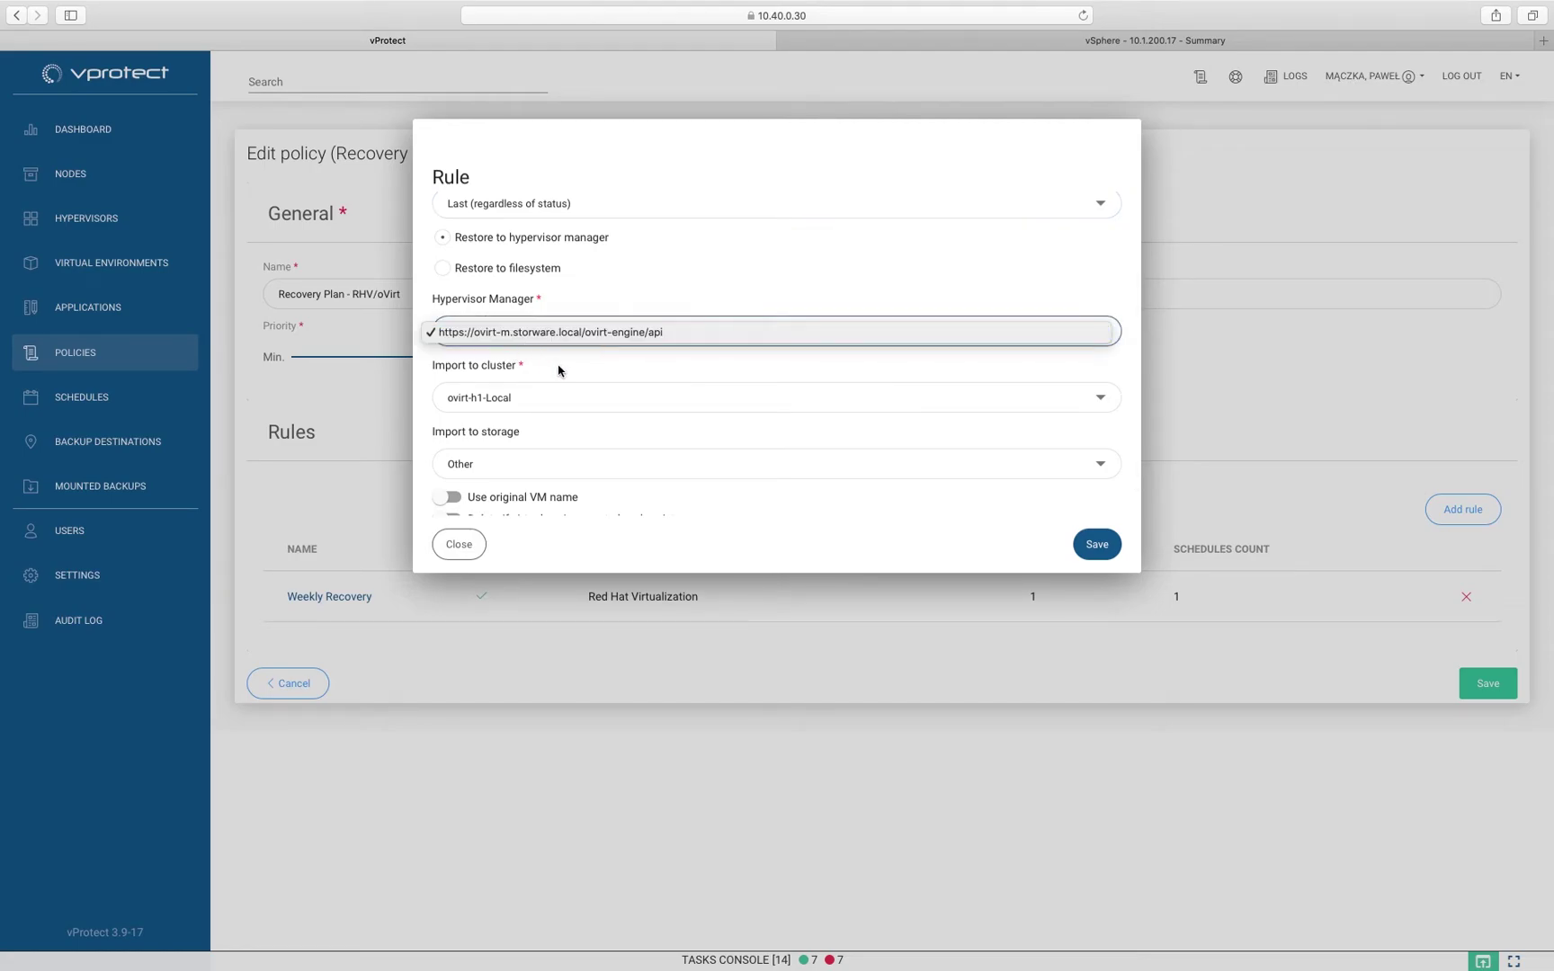
left_click(487, 398)
left_click(490, 396)
scroll(573, 447, "down", 1)
left_click(511, 429)
left_click(496, 430)
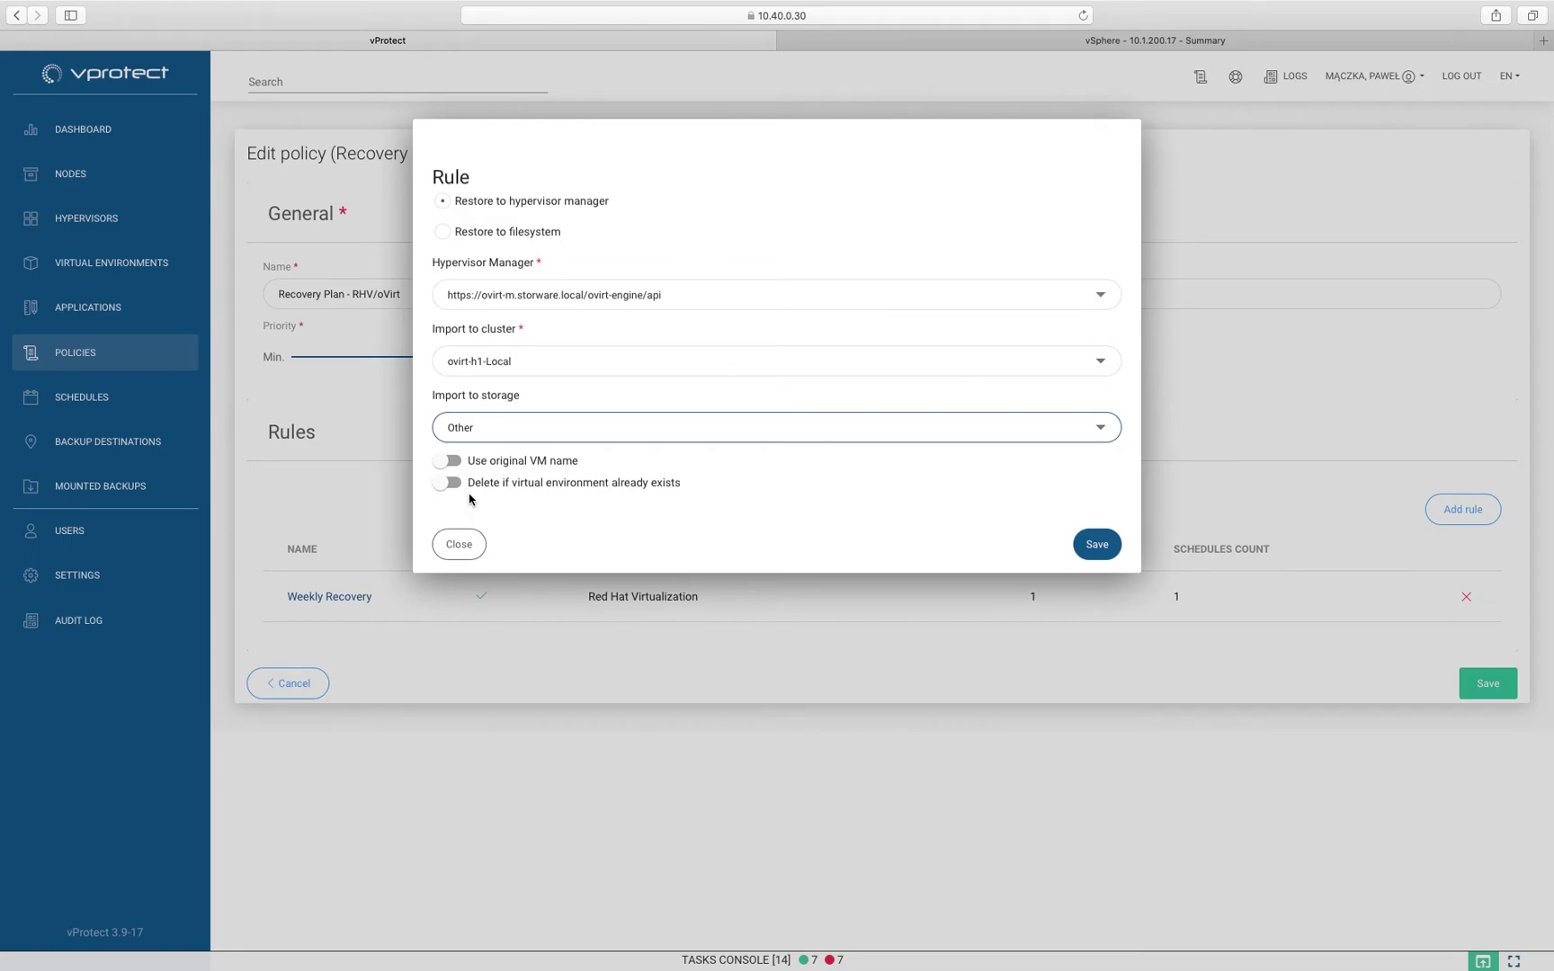
left_click(461, 549)
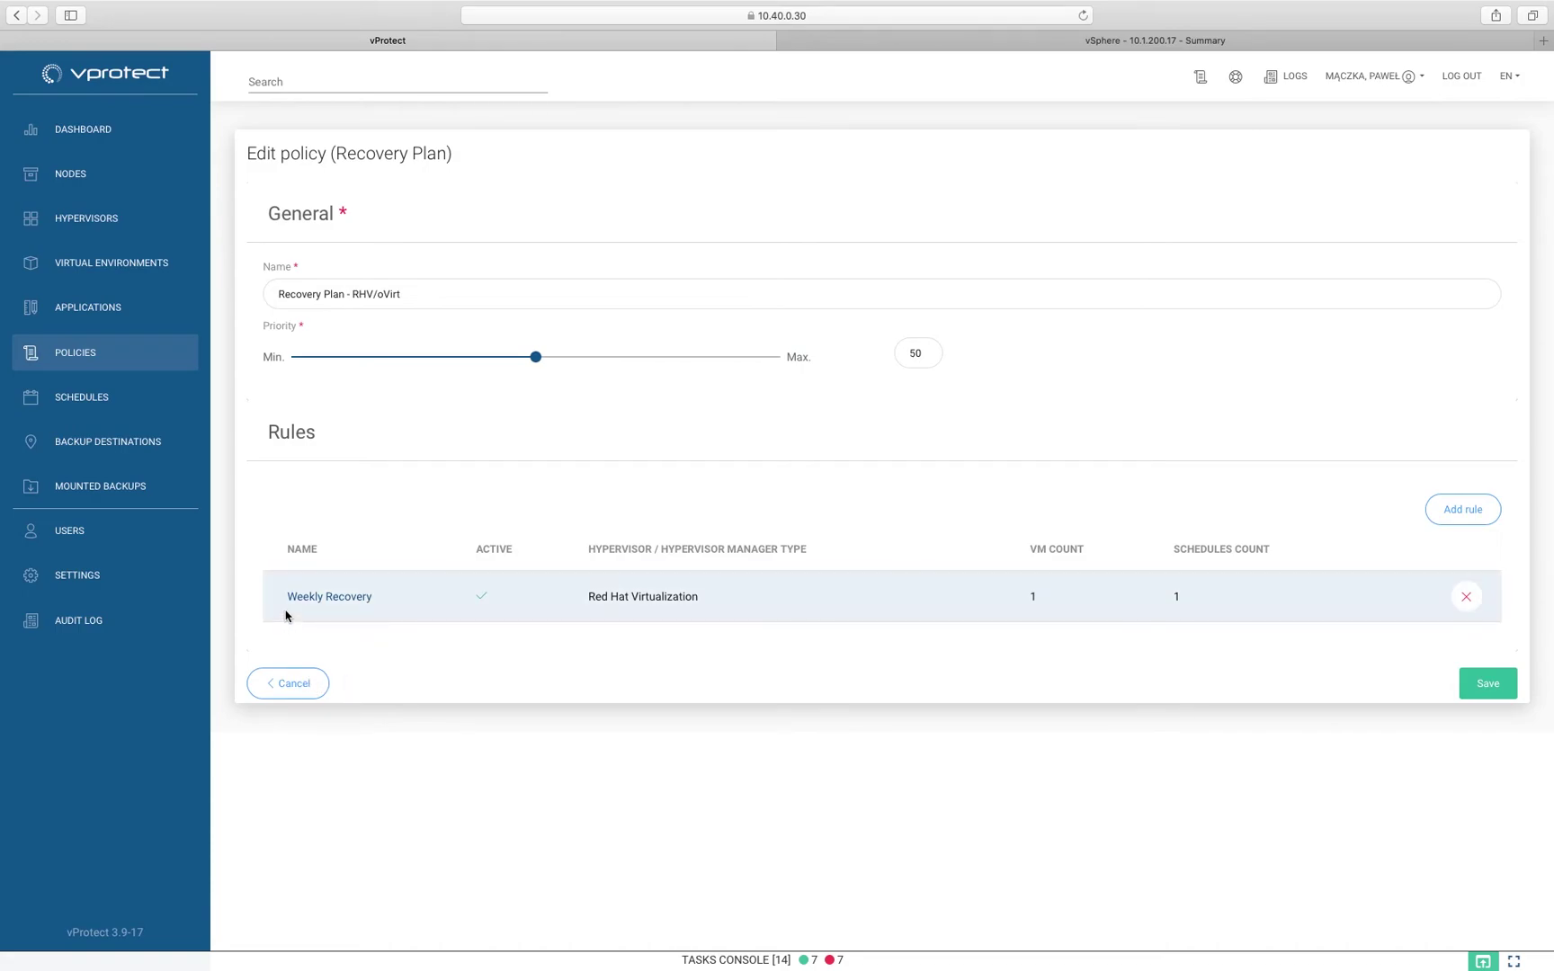
Review the schedule lists for virtual environment backup, snapshot management, application backup and recovery plans.
left_click(81, 400)
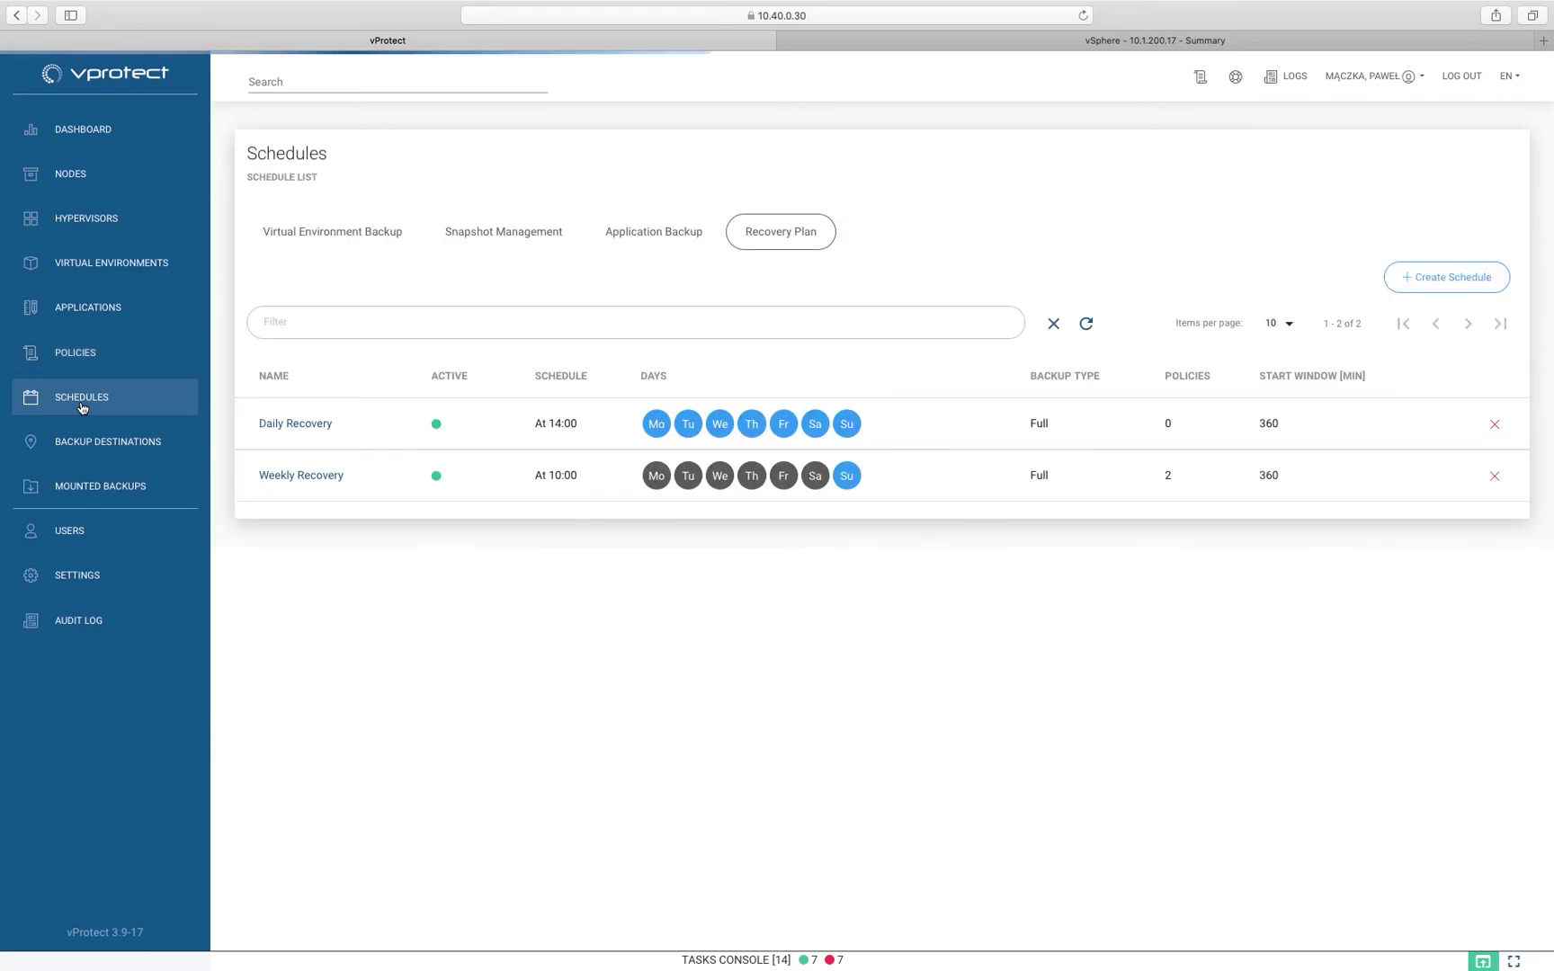
left_click(292, 241)
left_click(487, 240)
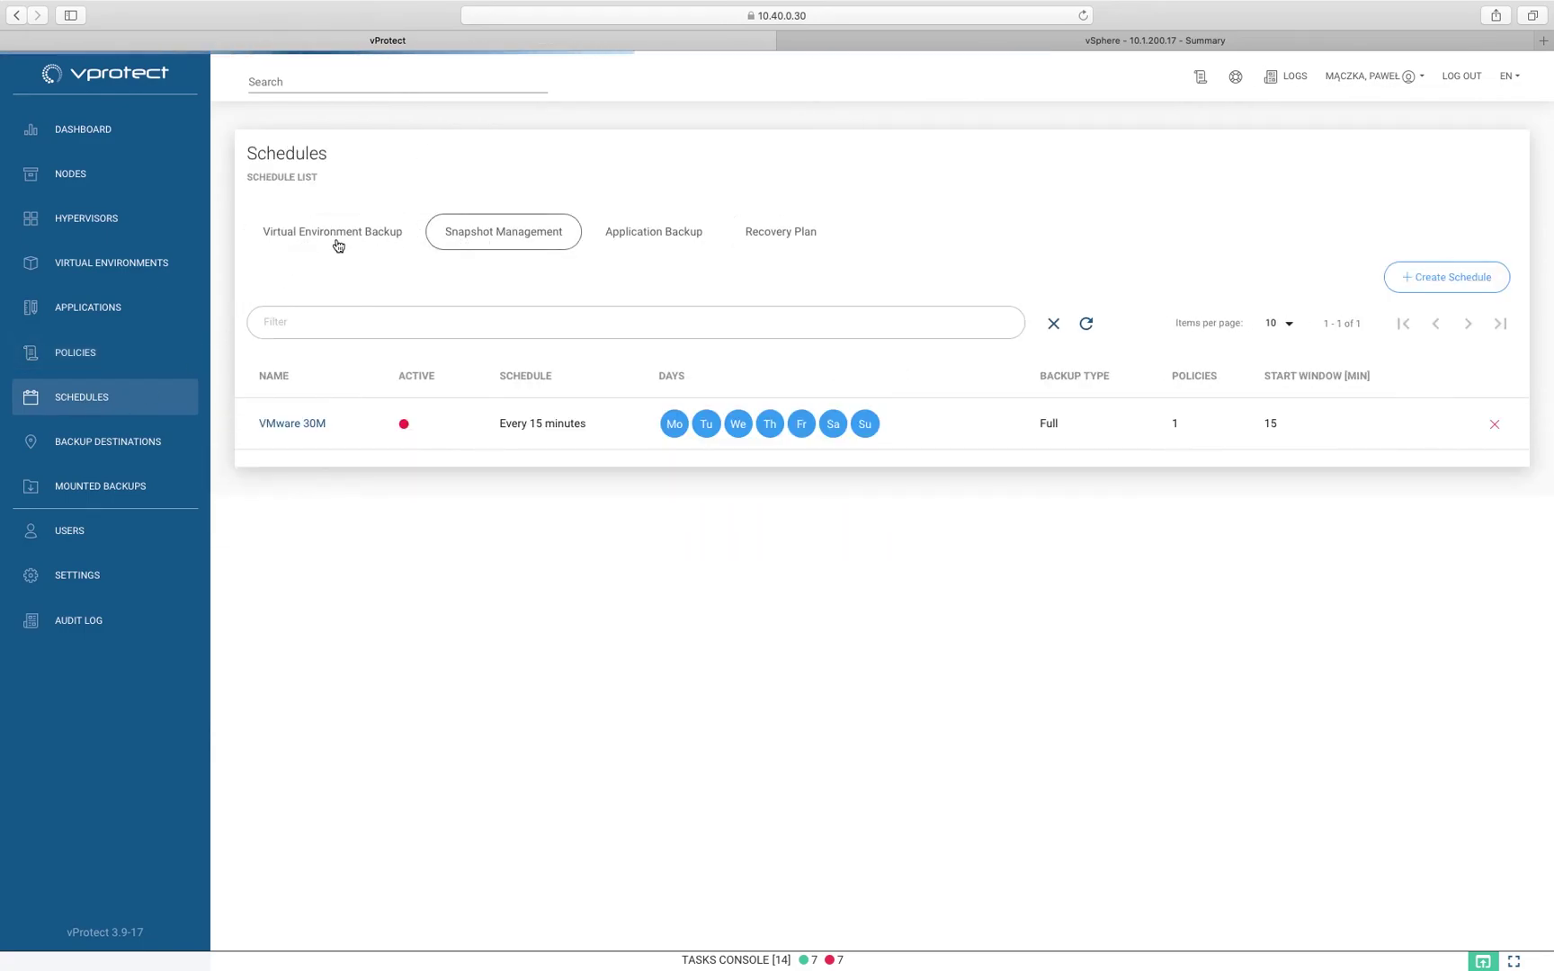
left_click(316, 243)
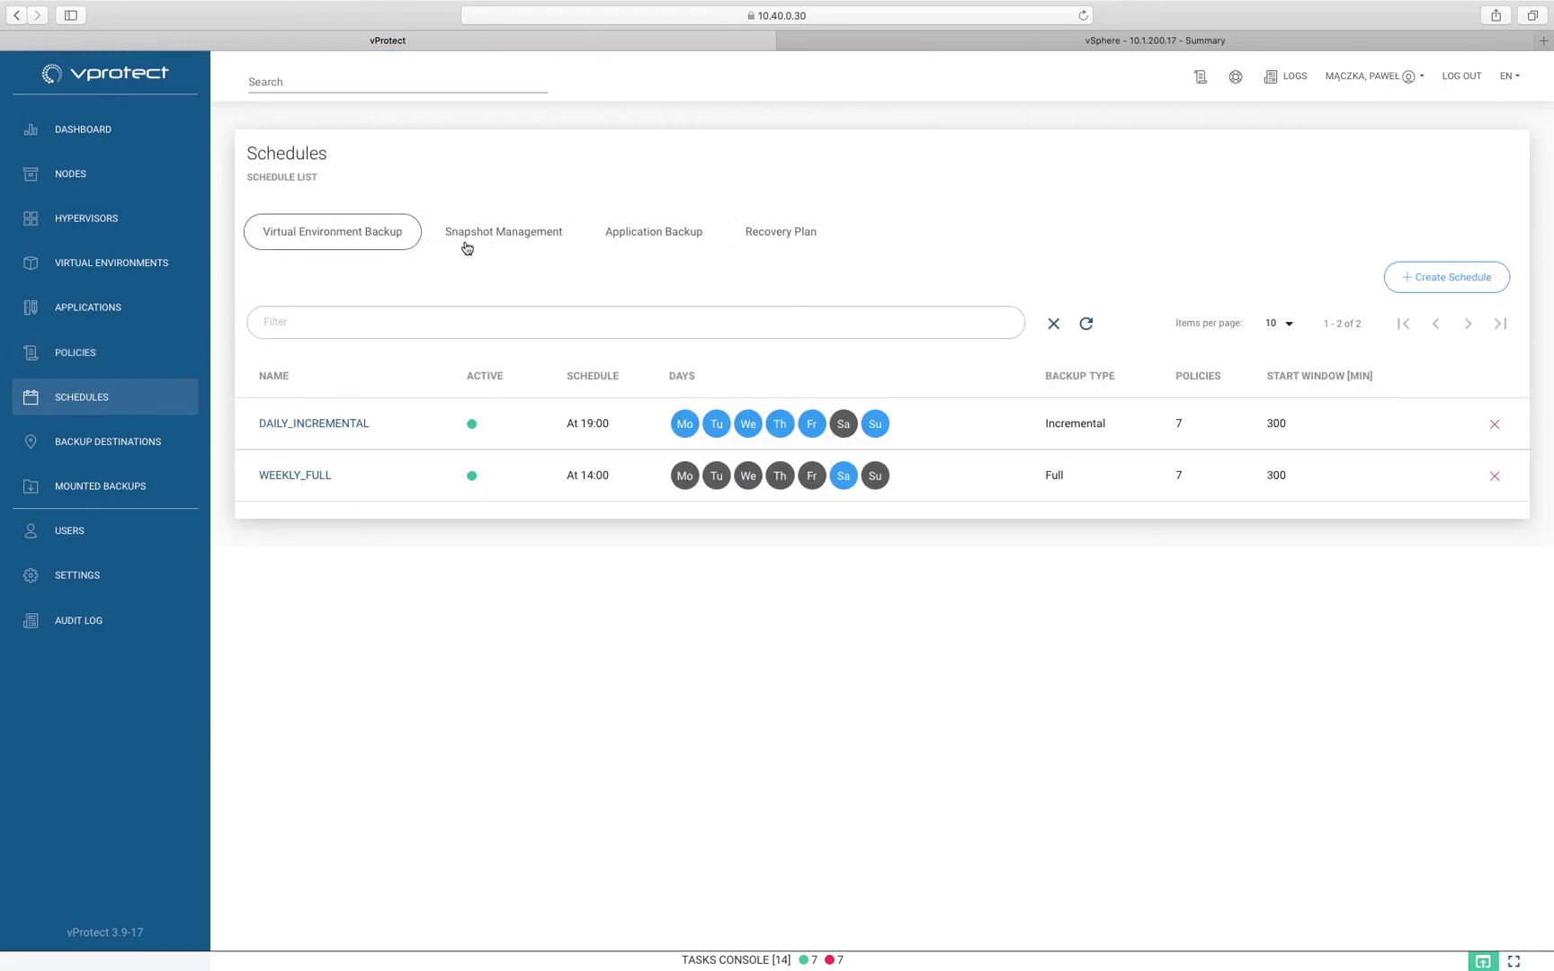
left_click(467, 248)
left_click(652, 241)
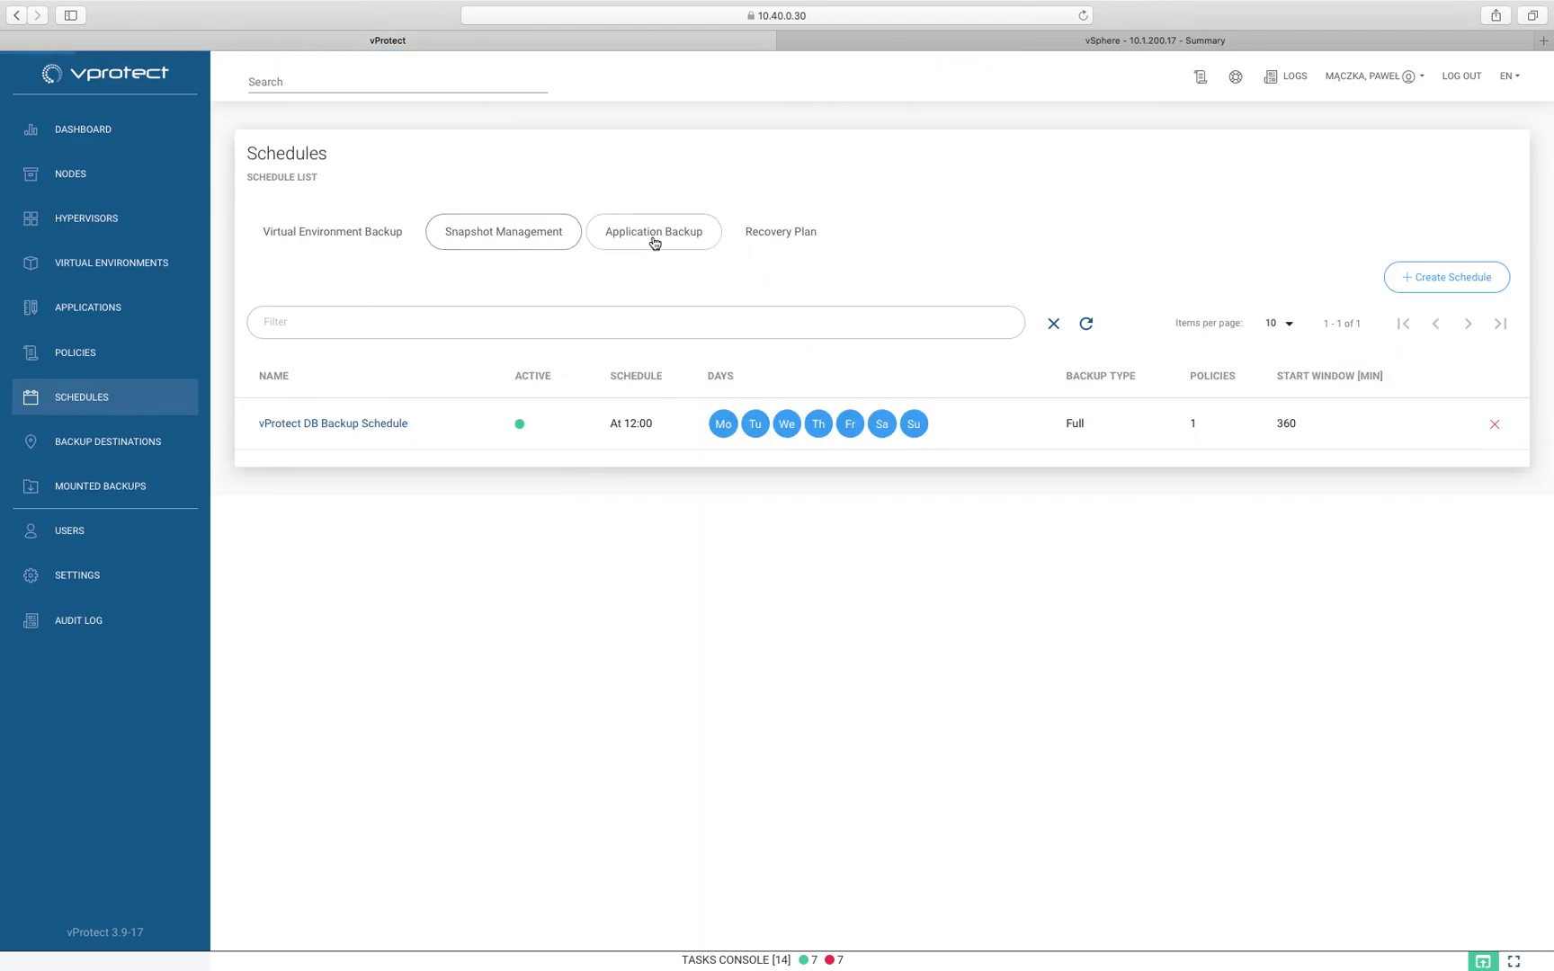
left_click(761, 239)
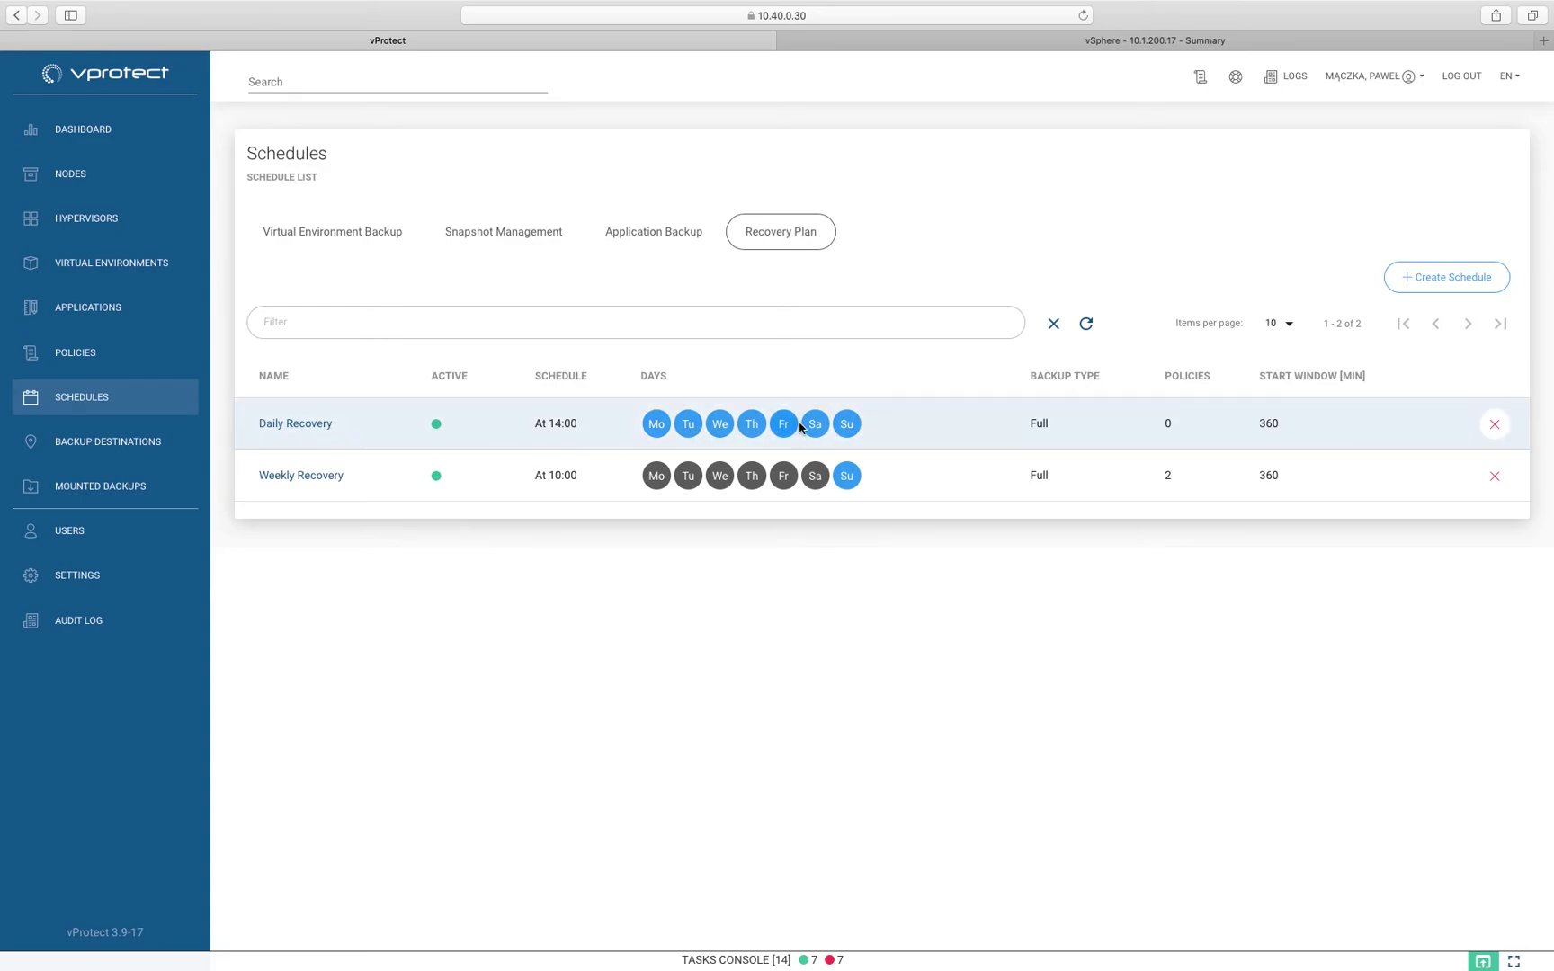
Inspect the Daily Recovery schedule's time and day settings and return to the dashboard.
left_click(281, 427)
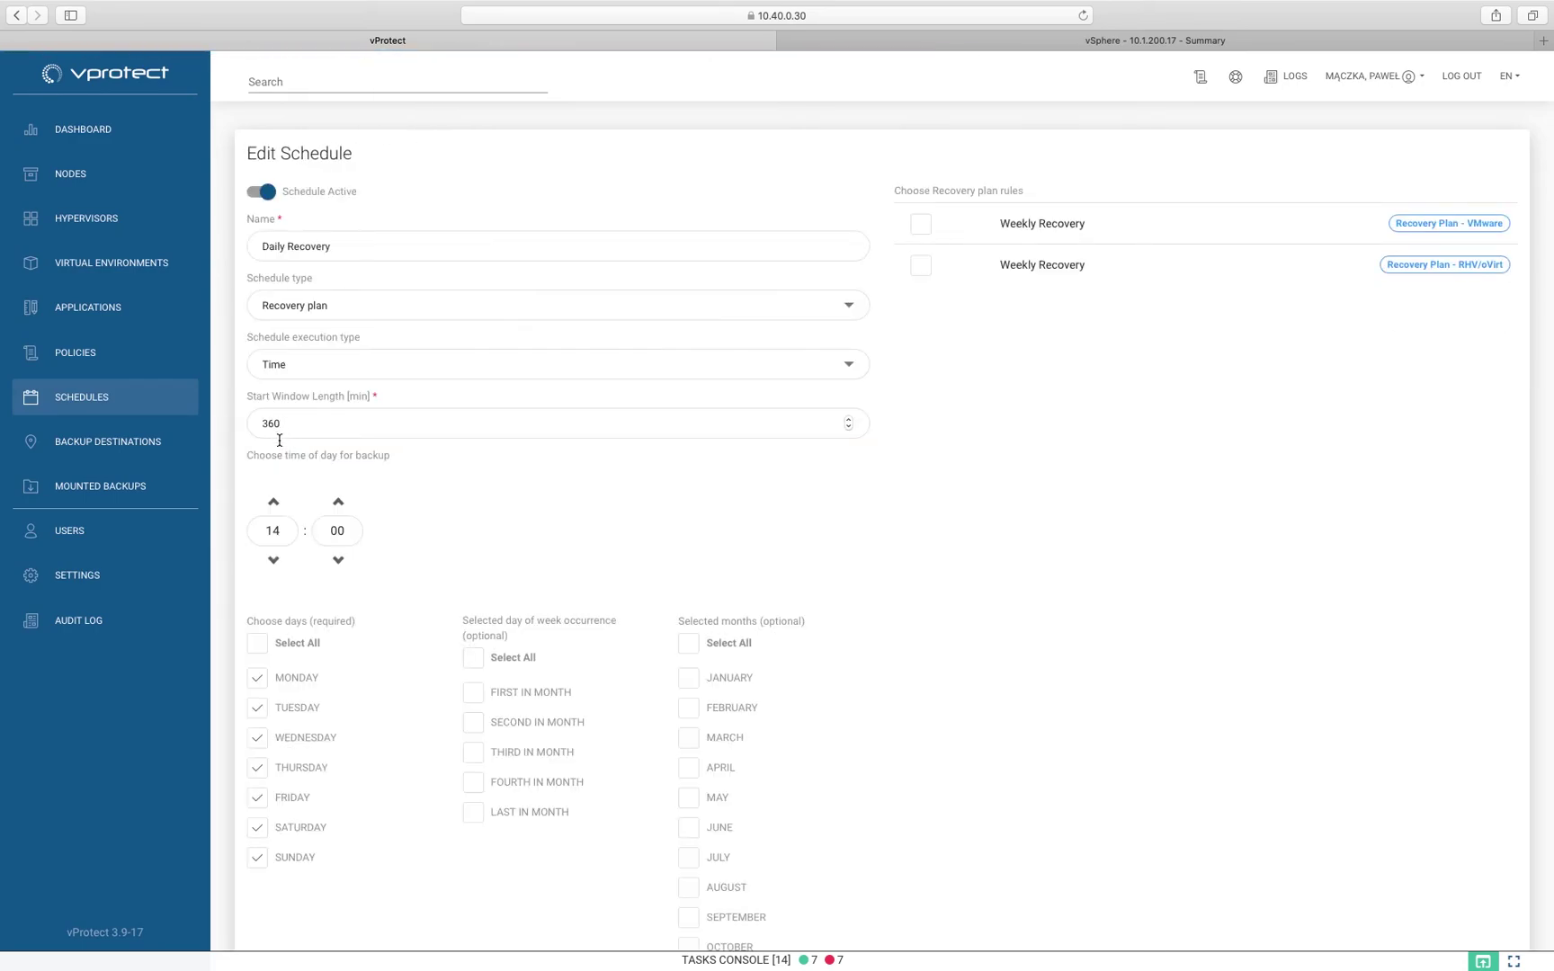
left_click(289, 530)
left_click(101, 135)
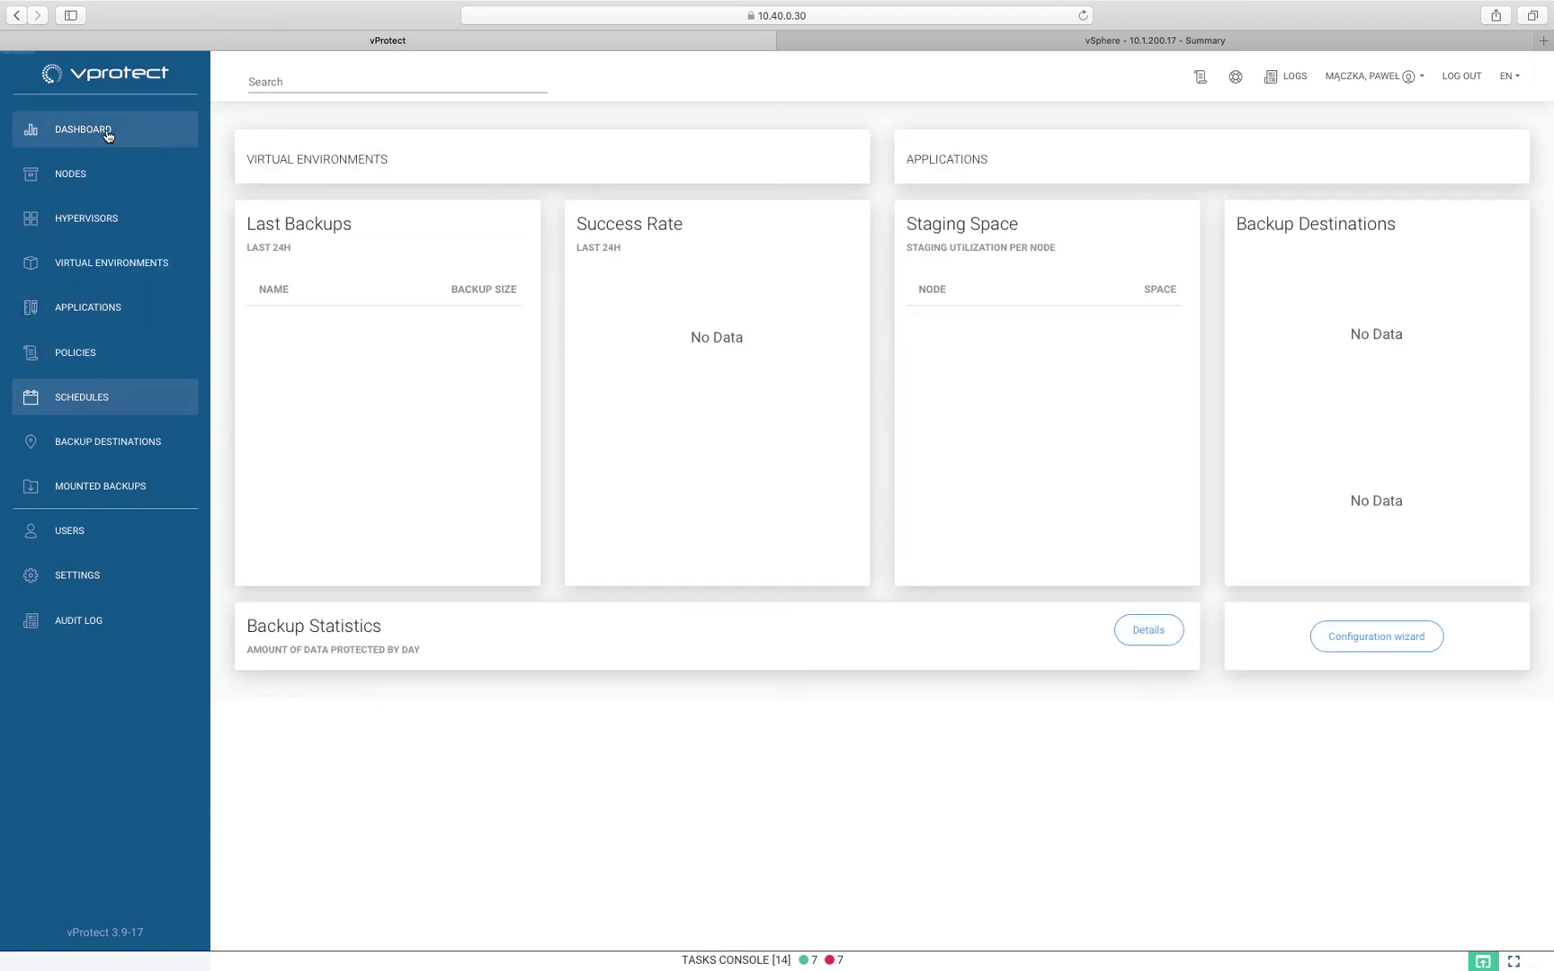